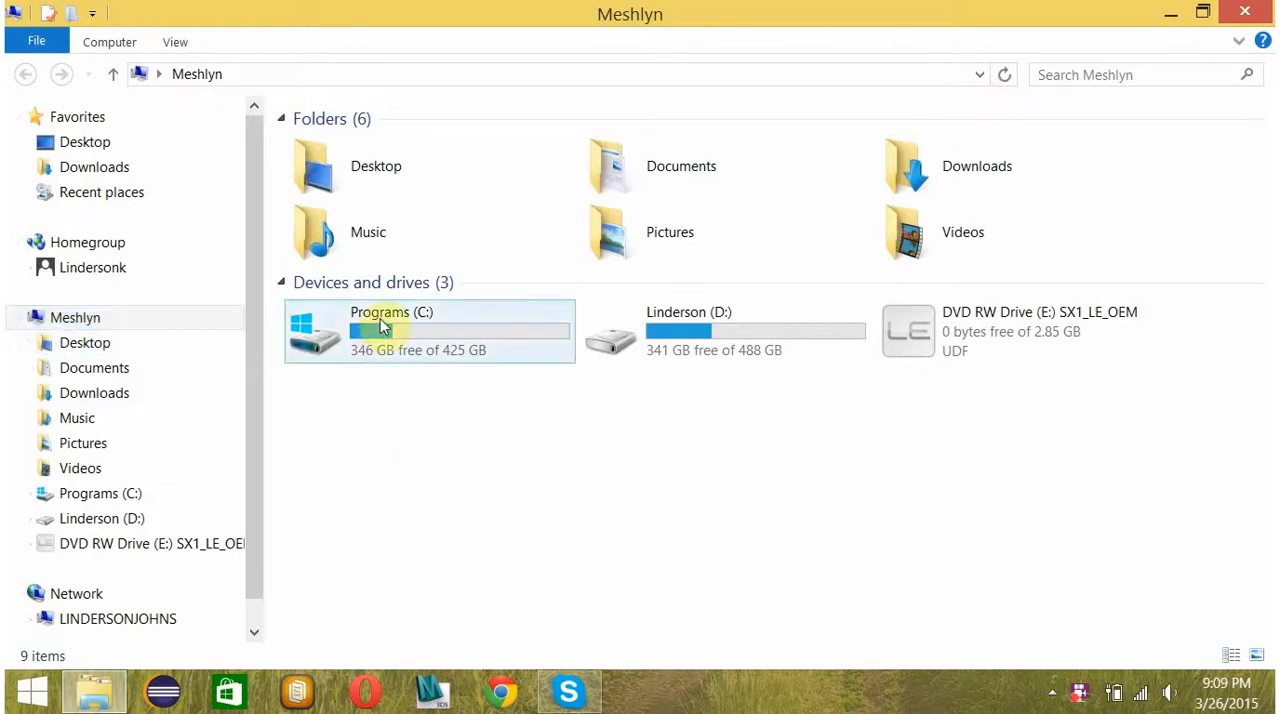
Close the drive overview window and briefly try the Virtual Magnifying Glass from the desktop.
mouse_move(384, 328)
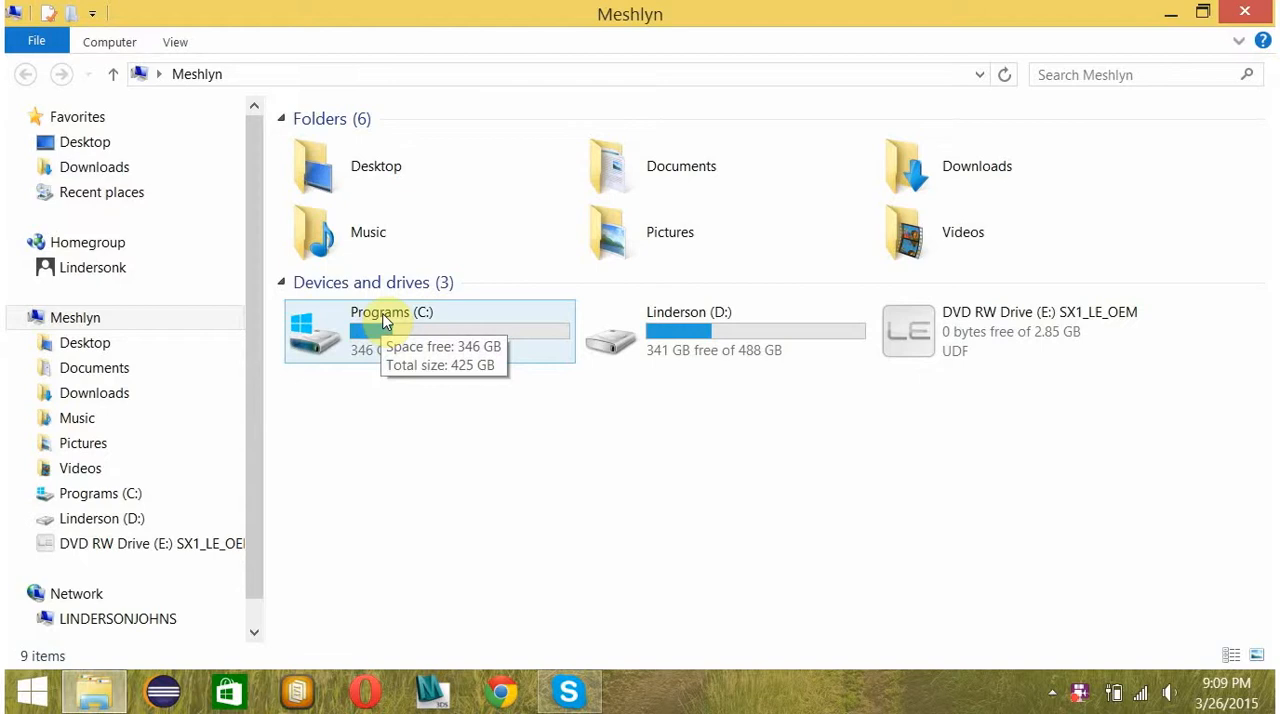
mouse_move(668, 326)
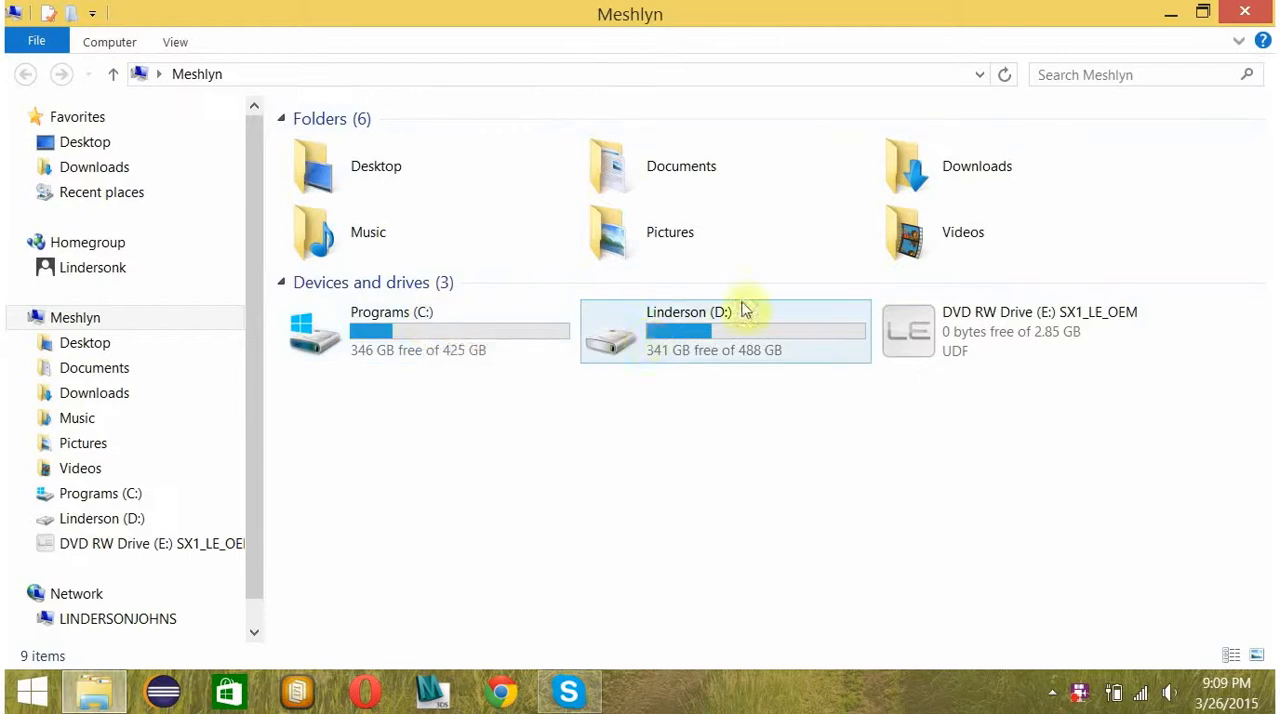
click(1245, 11)
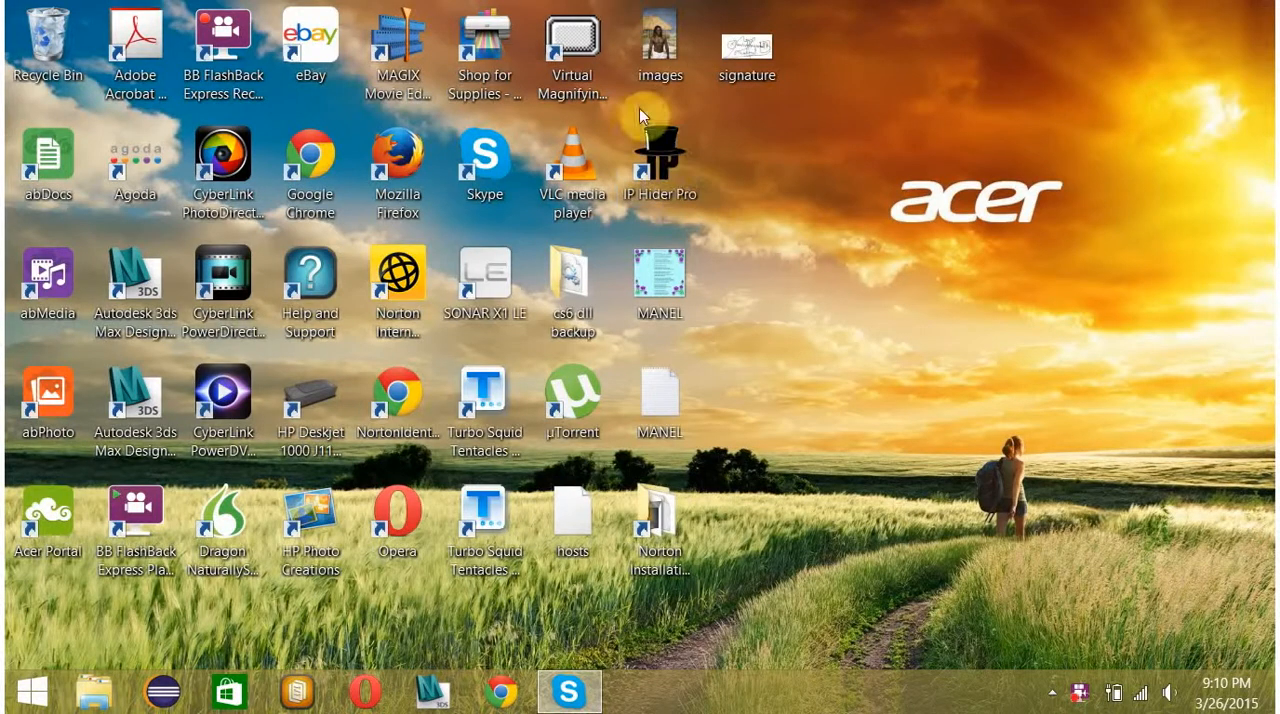
click(582, 48)
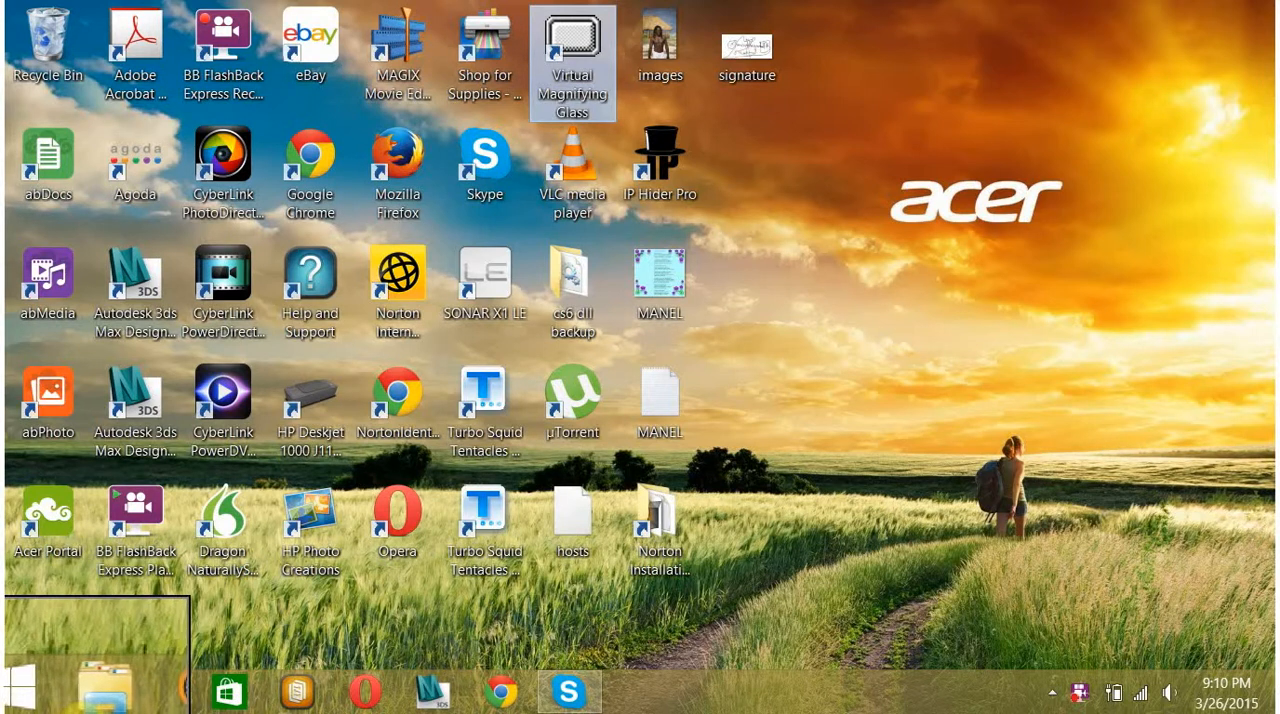
click(975, 298)
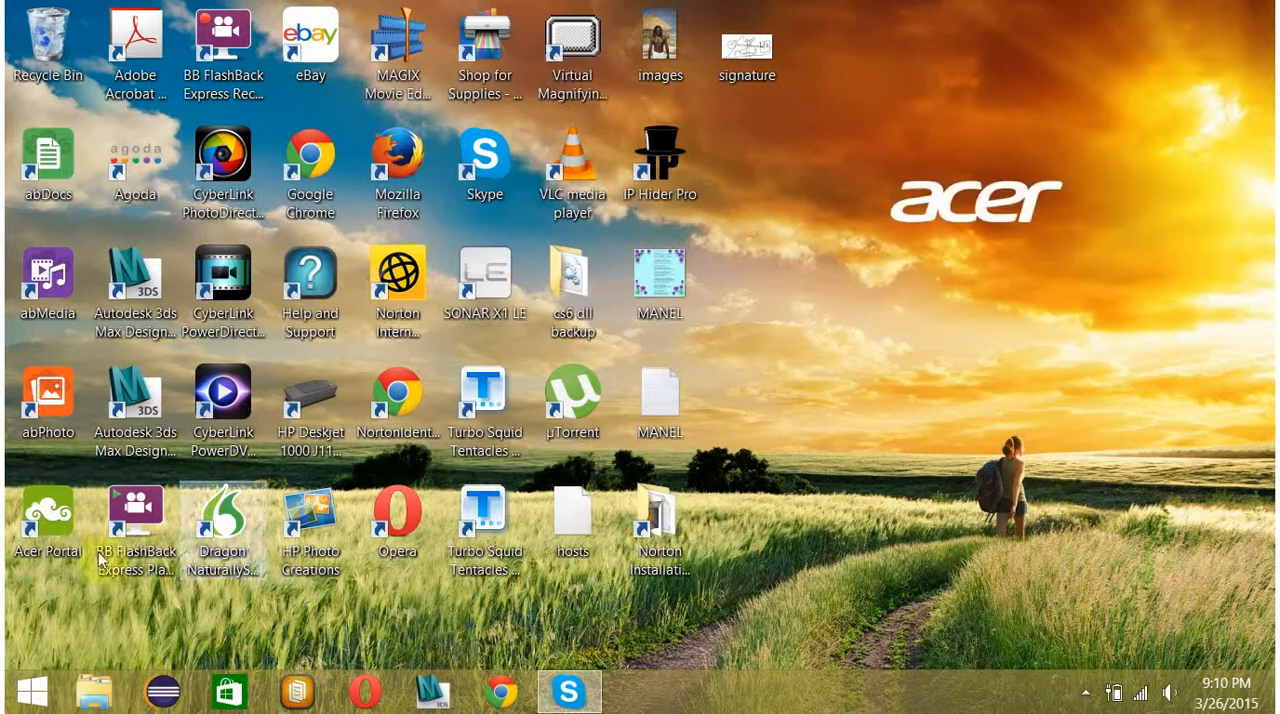
Open This PC from the full list of installed apps.
click(35, 700)
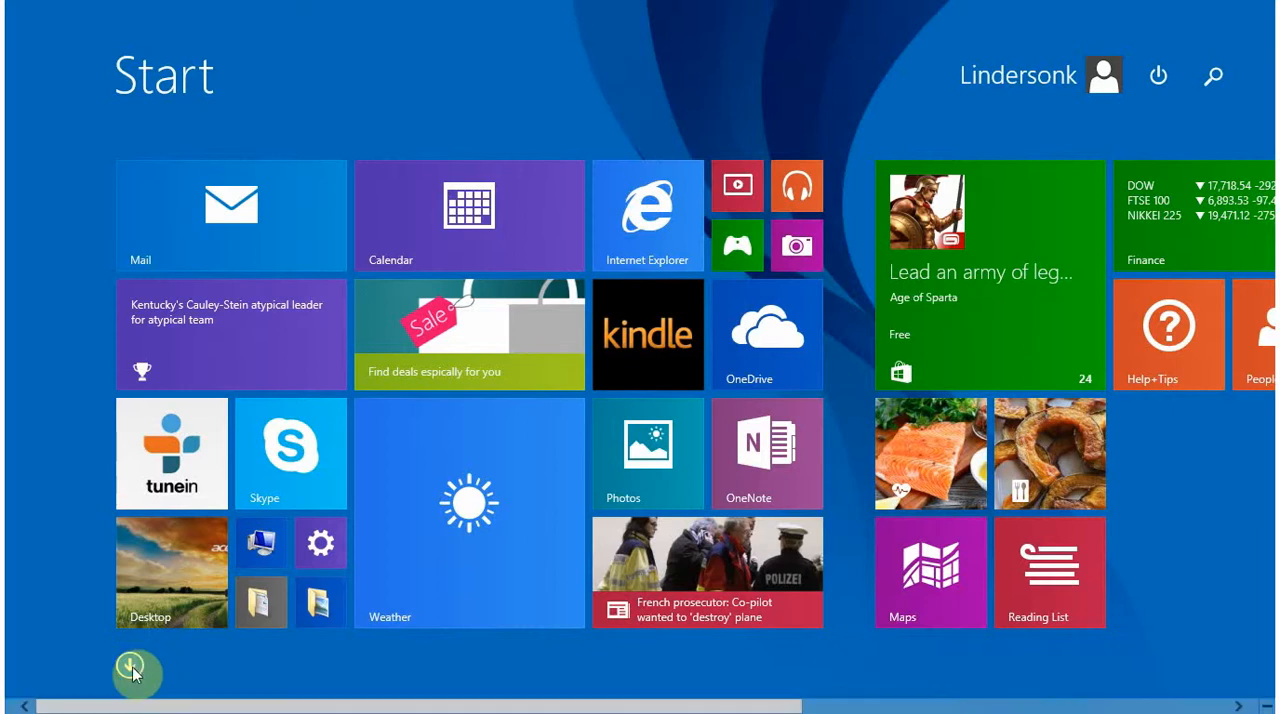
click(133, 668)
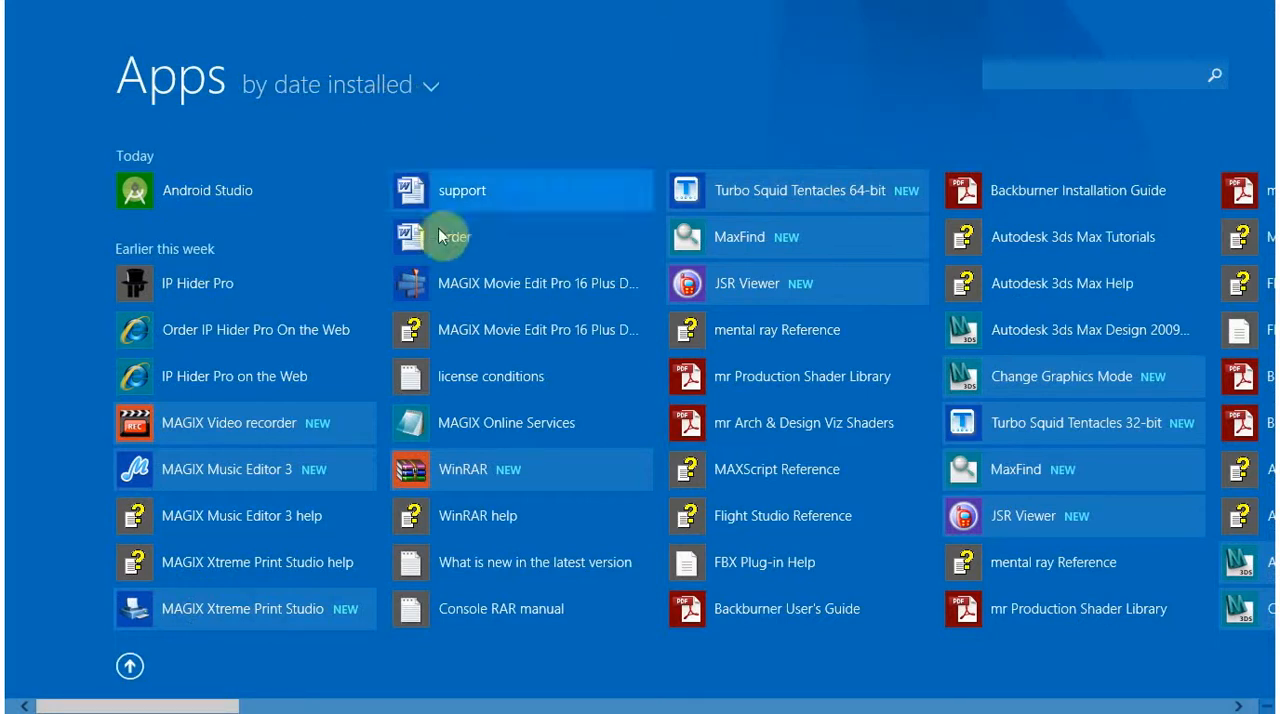
scroll(134, 705, down, 3)
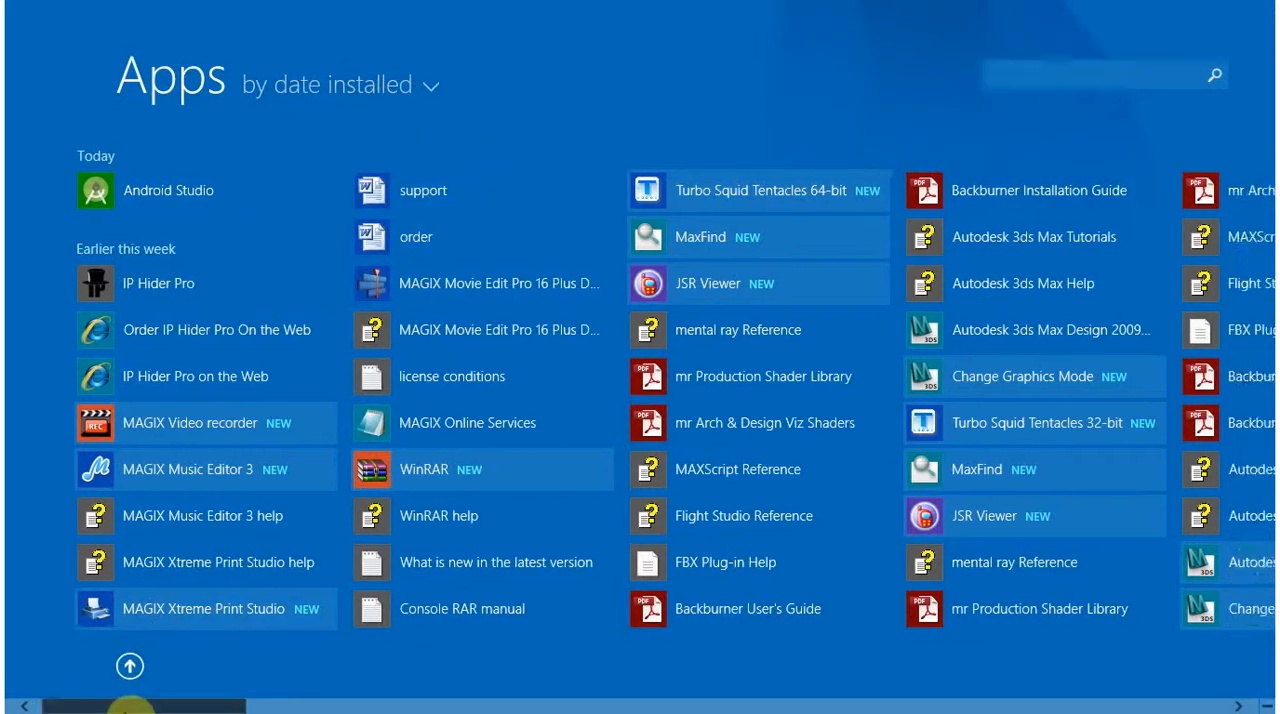
mouse_move(285, 705)
mouse_down()
mouse_move(613, 700)
mouse_move(845, 622)
mouse_move(1094, 586)
mouse_move(1168, 605)
mouse_up()
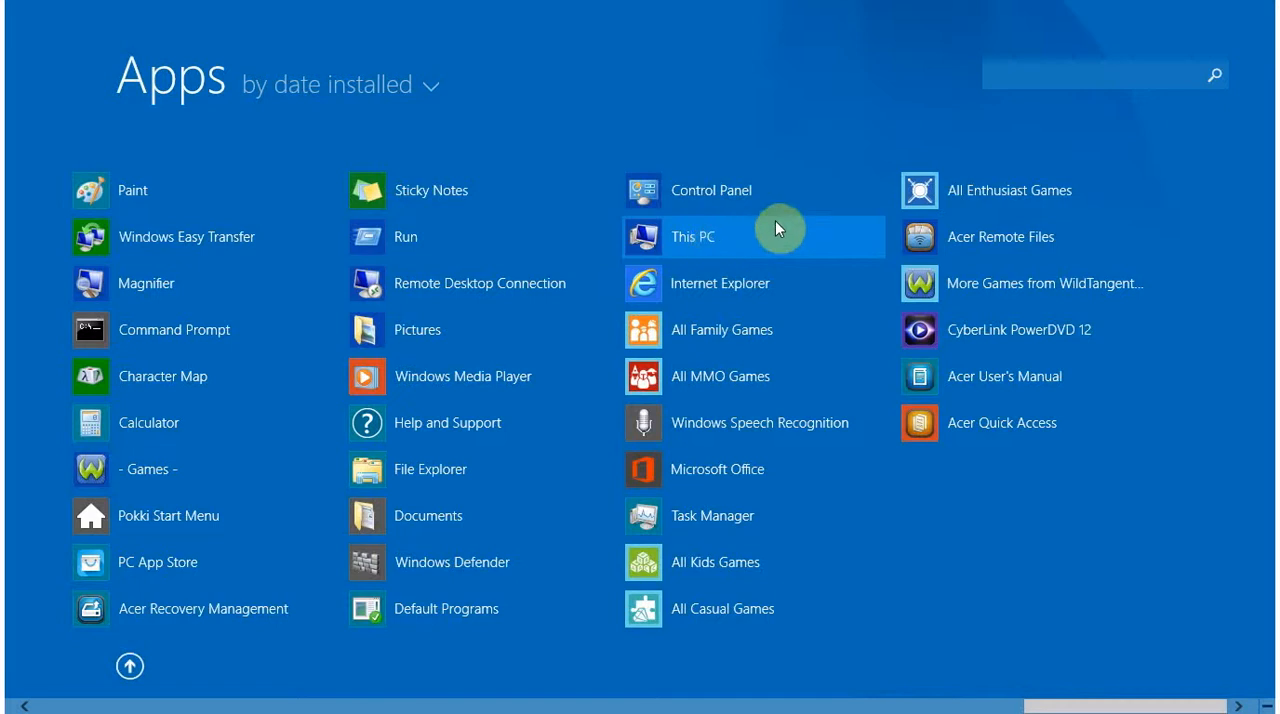
click(703, 237)
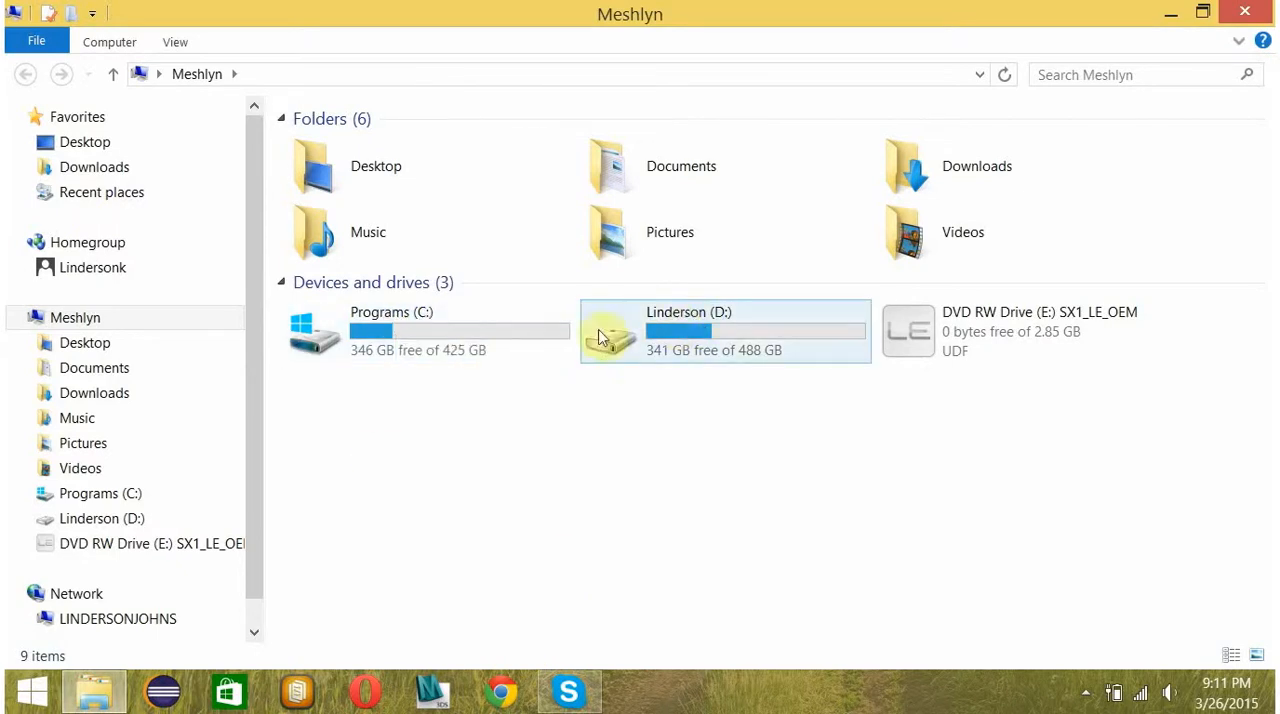
Change the volume label of drive D: to the owner's surname in its properties, granting the administrator permission.
right_click(684, 314)
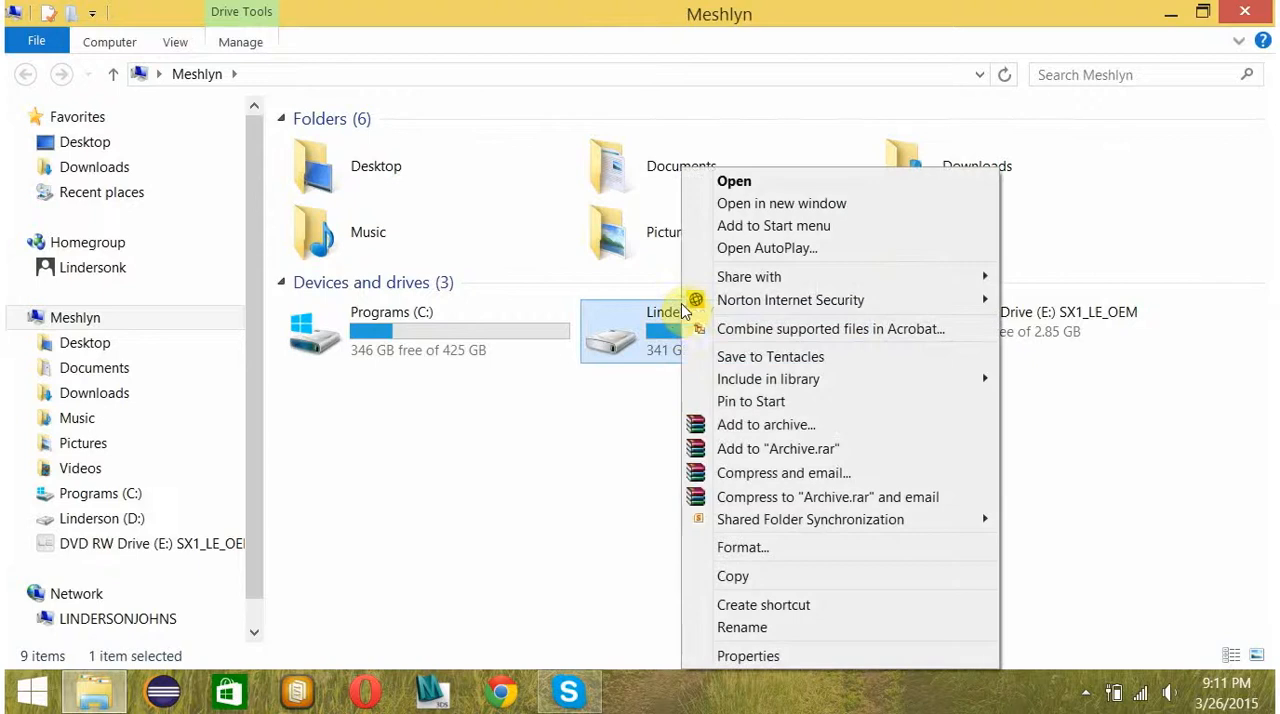
right_click(666, 314)
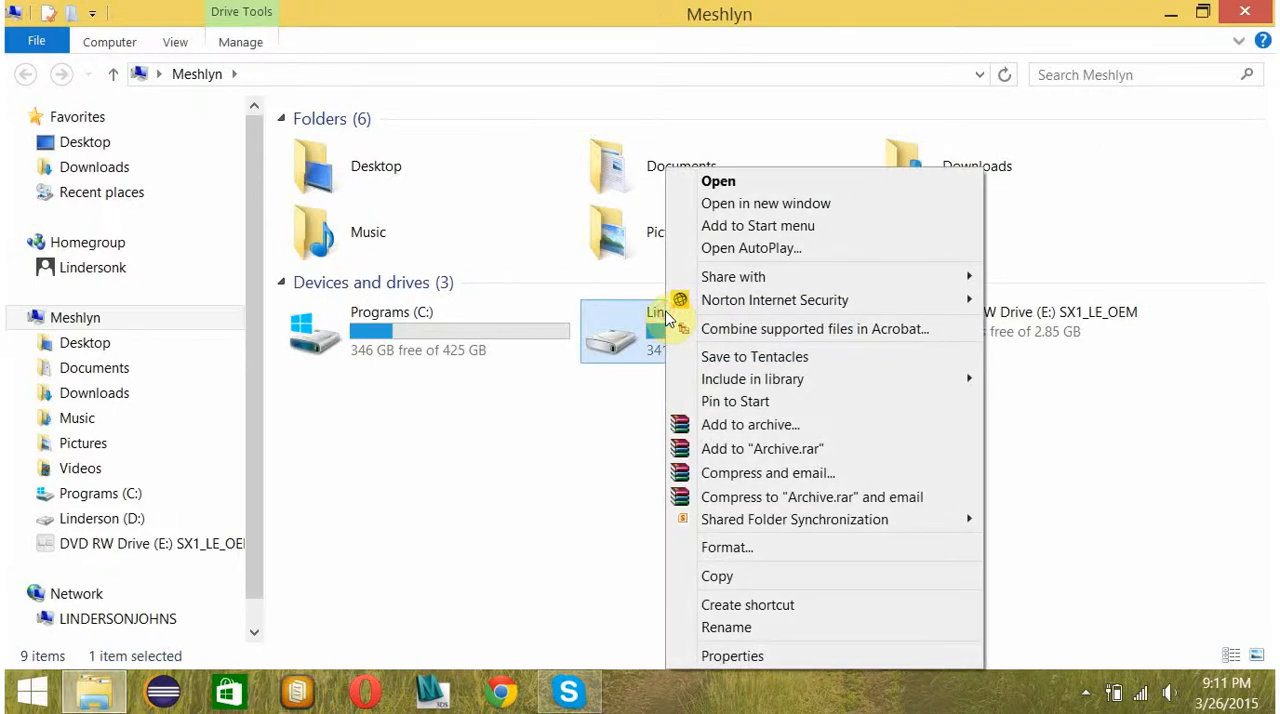
right_click(644, 318)
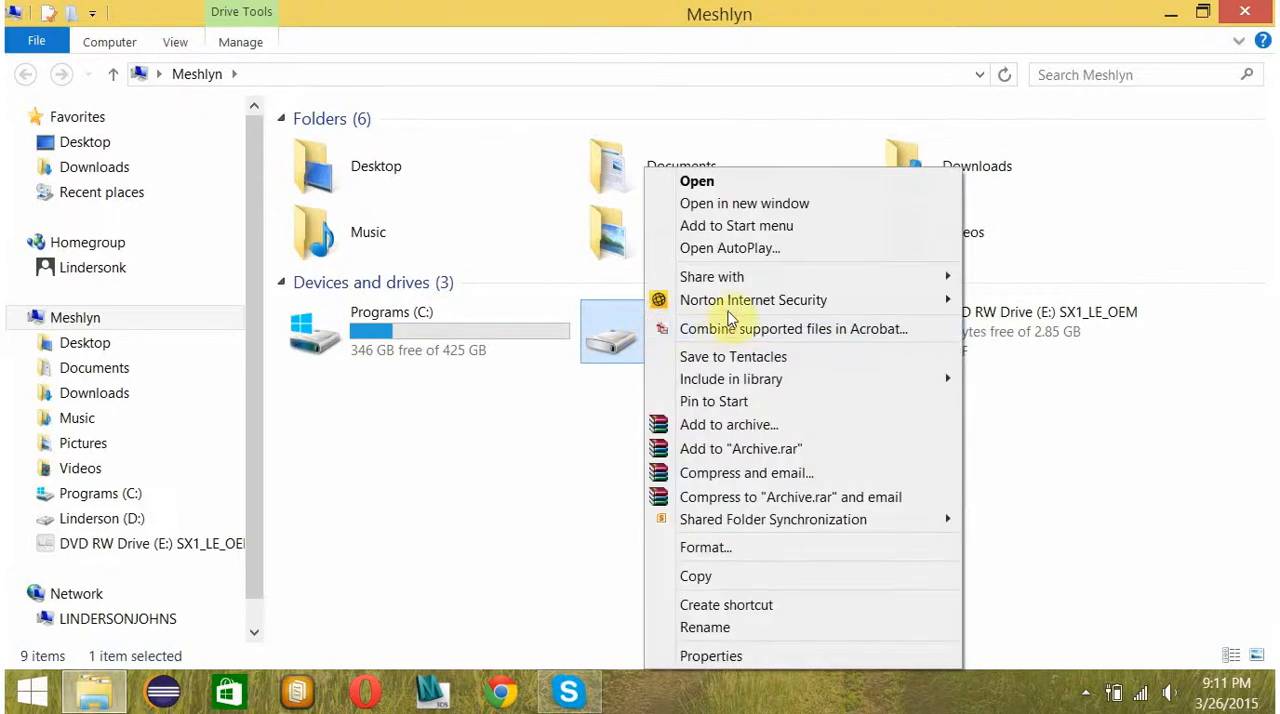
click(720, 655)
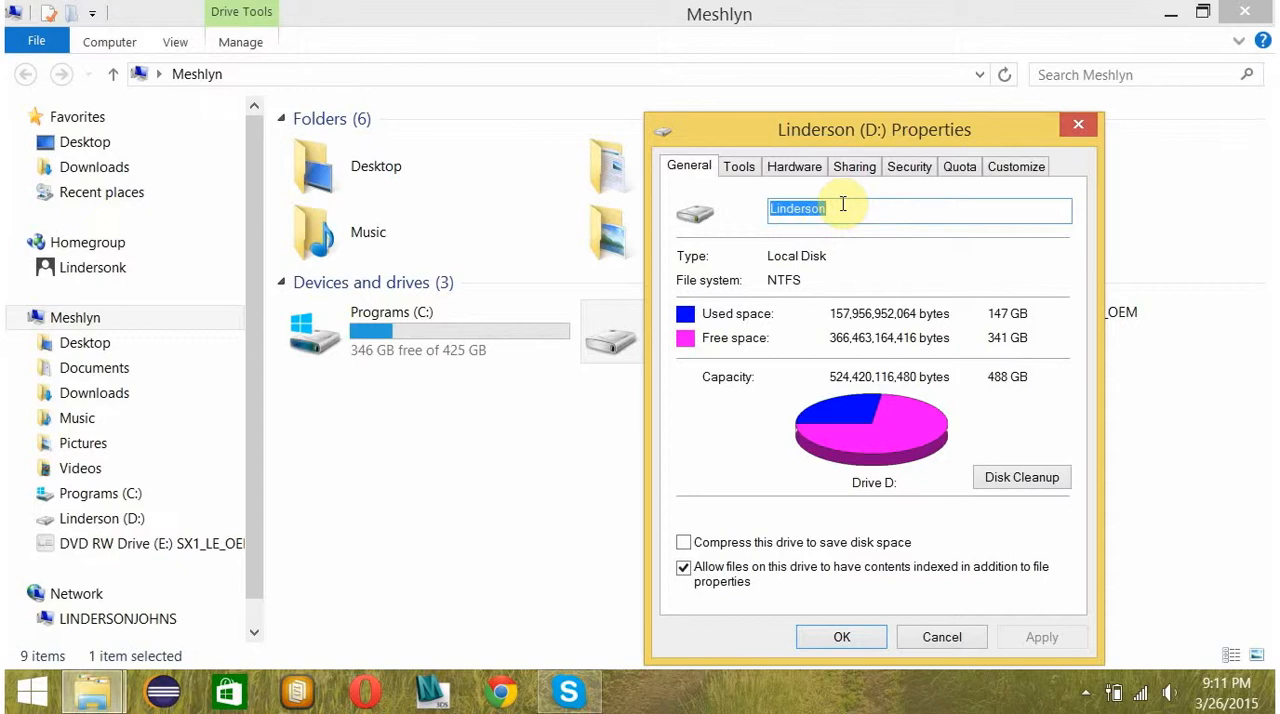
text(Johns)
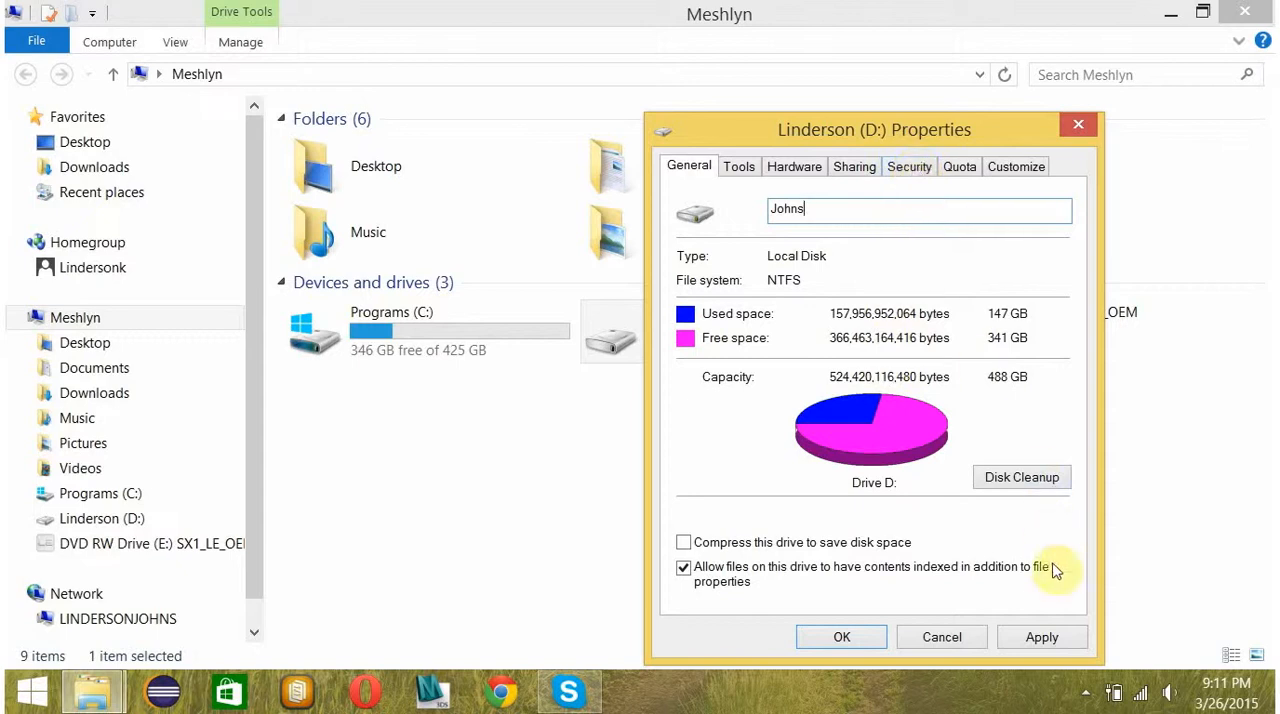
click(1038, 637)
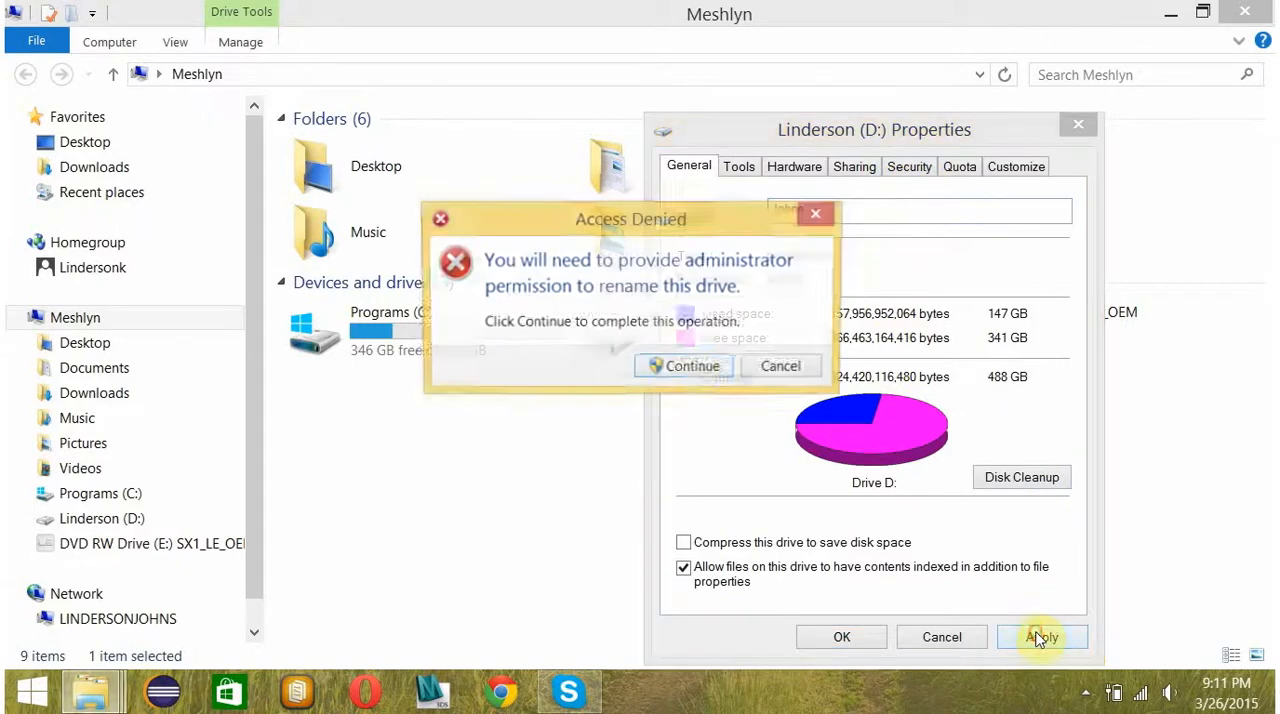
click(693, 368)
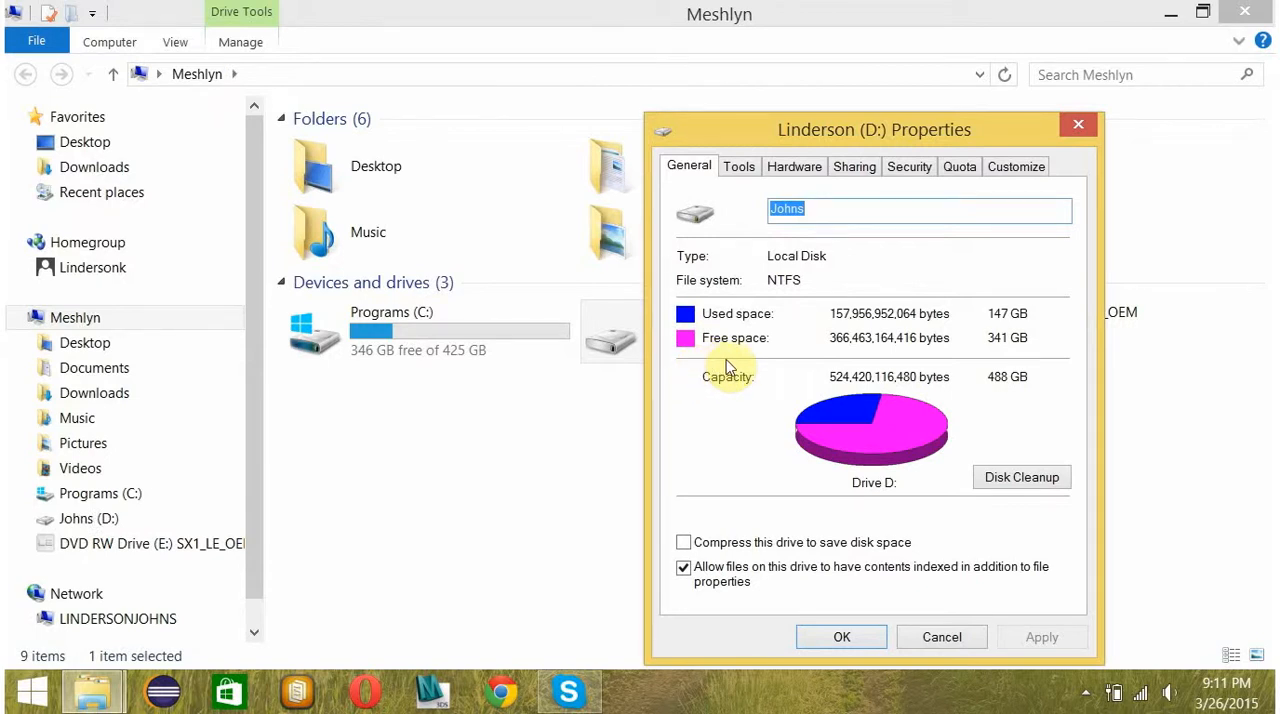
Examine drive D:'s security permissions for Authenticated Users, SYSTEM, Administrators and Users, leaving the properties without changing any.
click(908, 172)
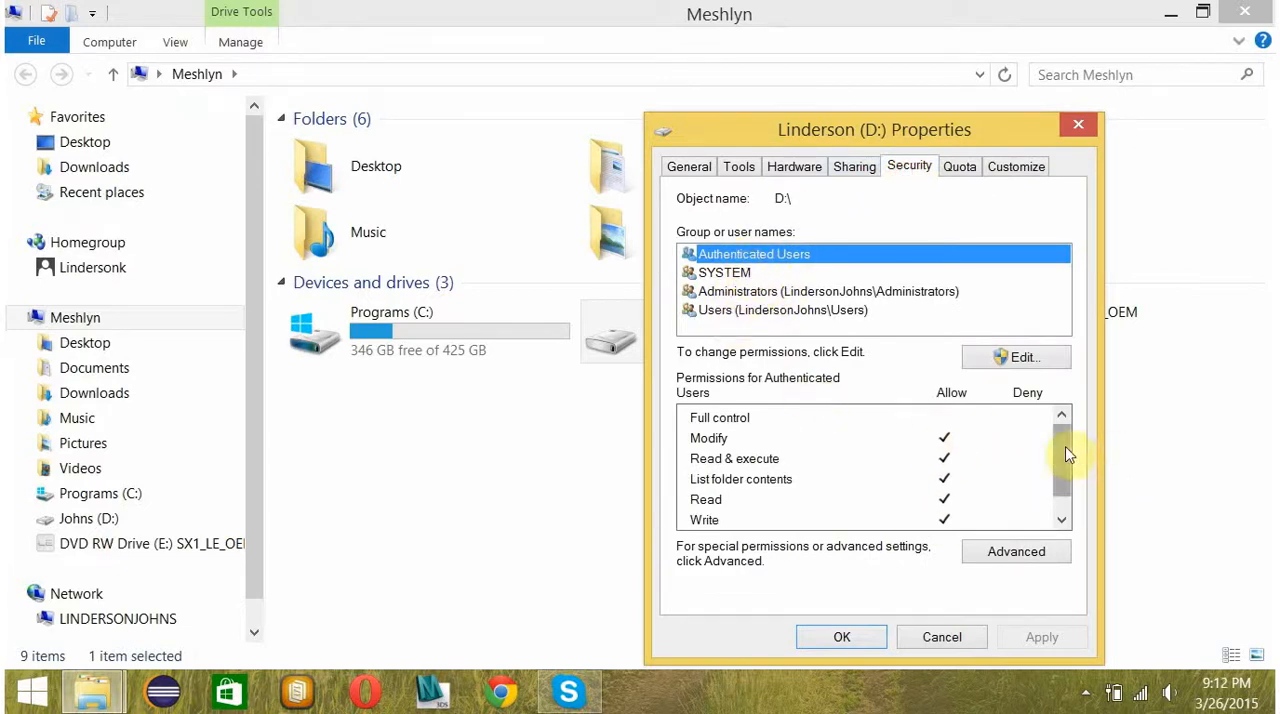
mouse_move(1065, 446)
mouse_down()
mouse_move(1065, 463)
mouse_move(1066, 443)
mouse_up()
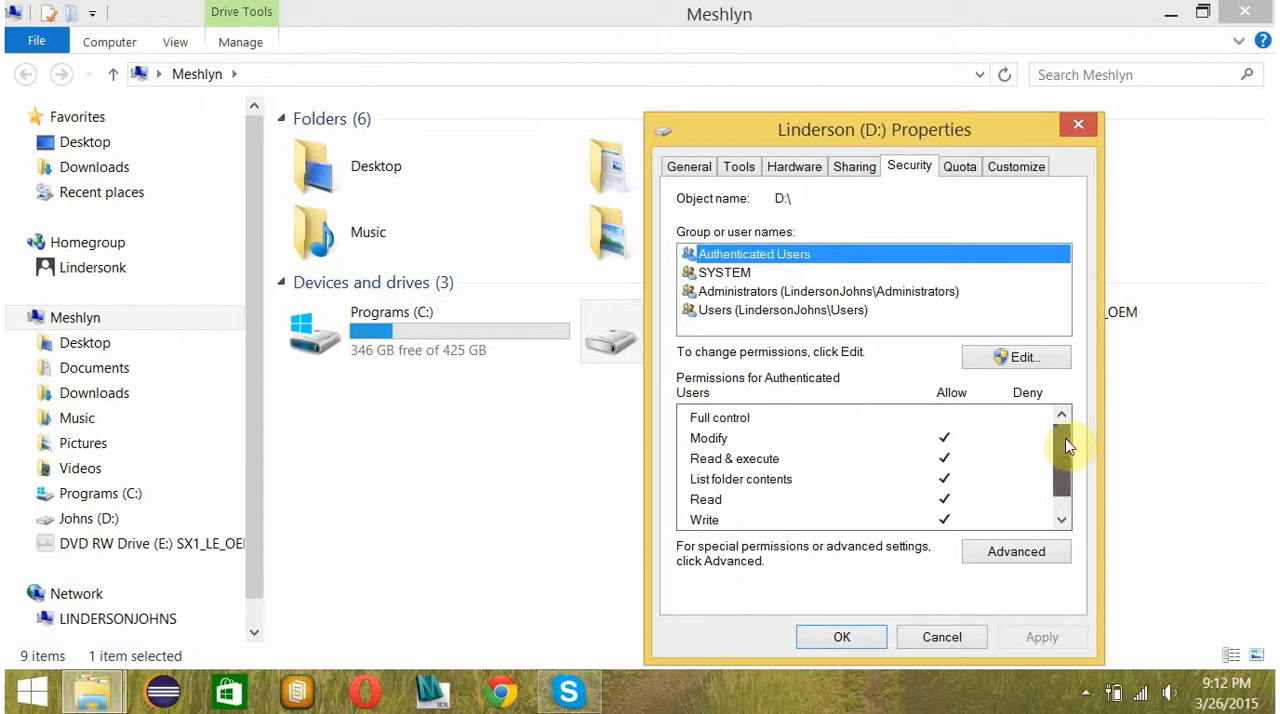
click(1020, 358)
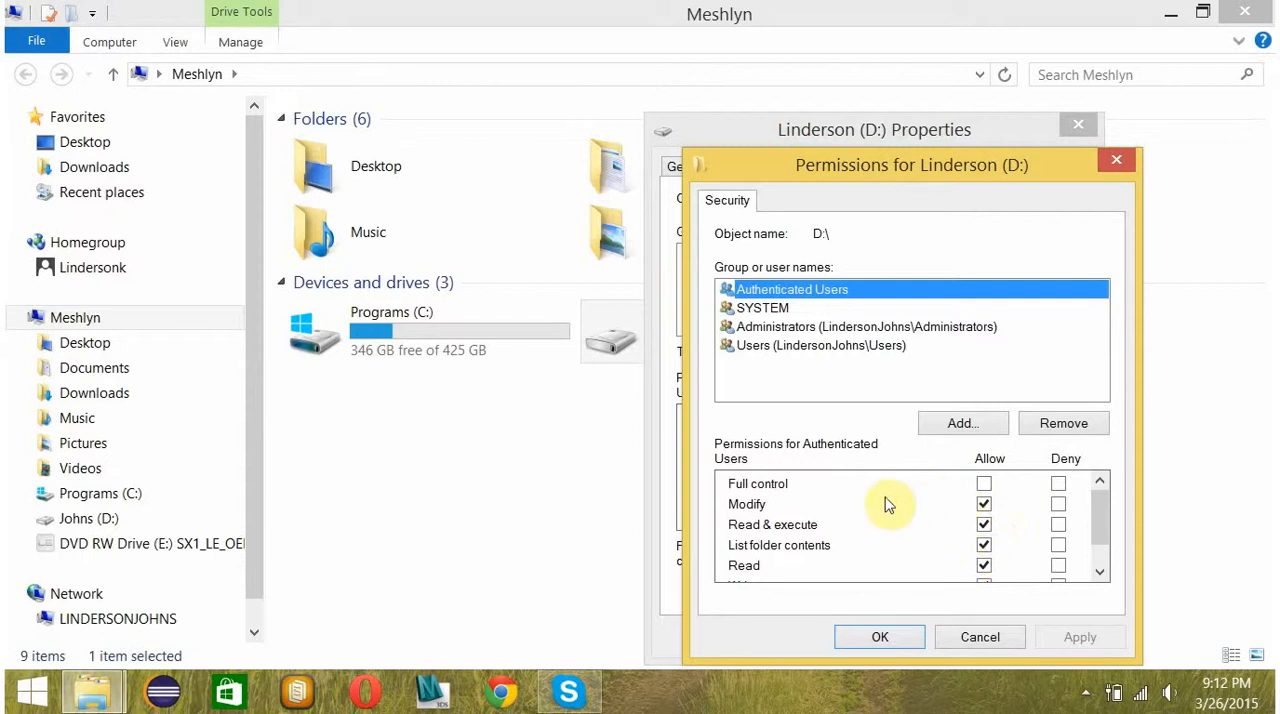
click(758, 308)
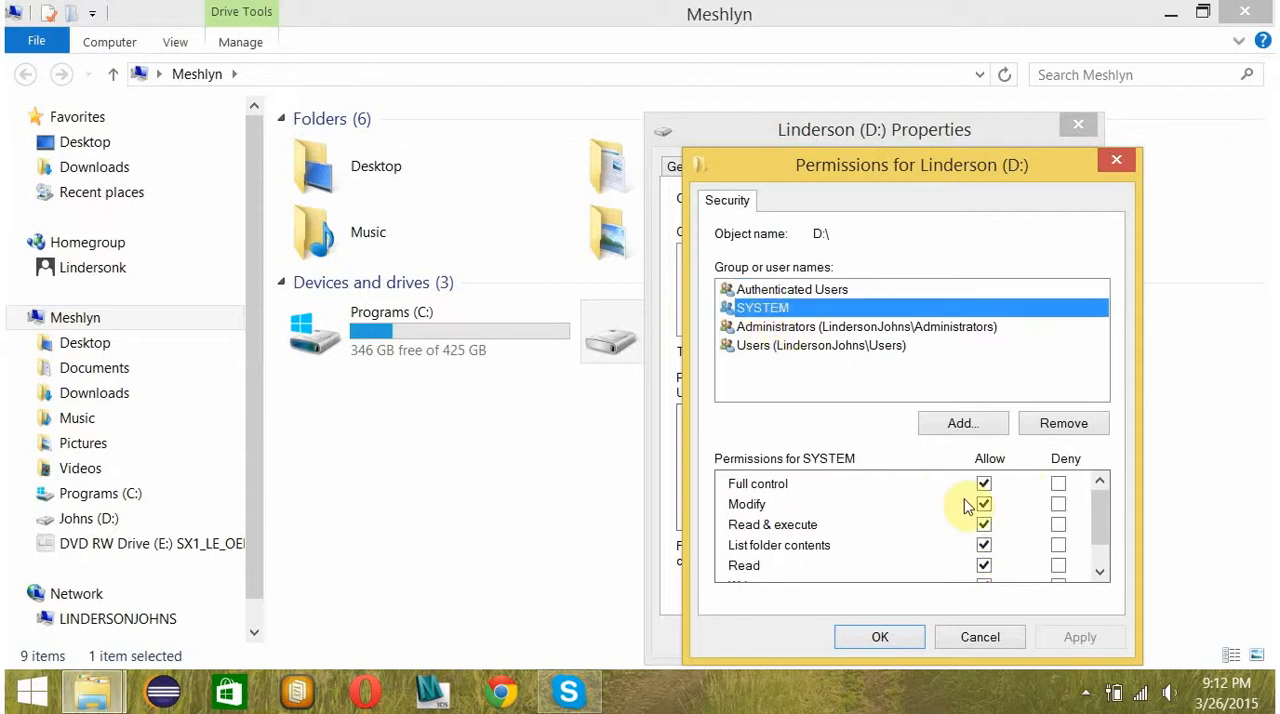
click(760, 328)
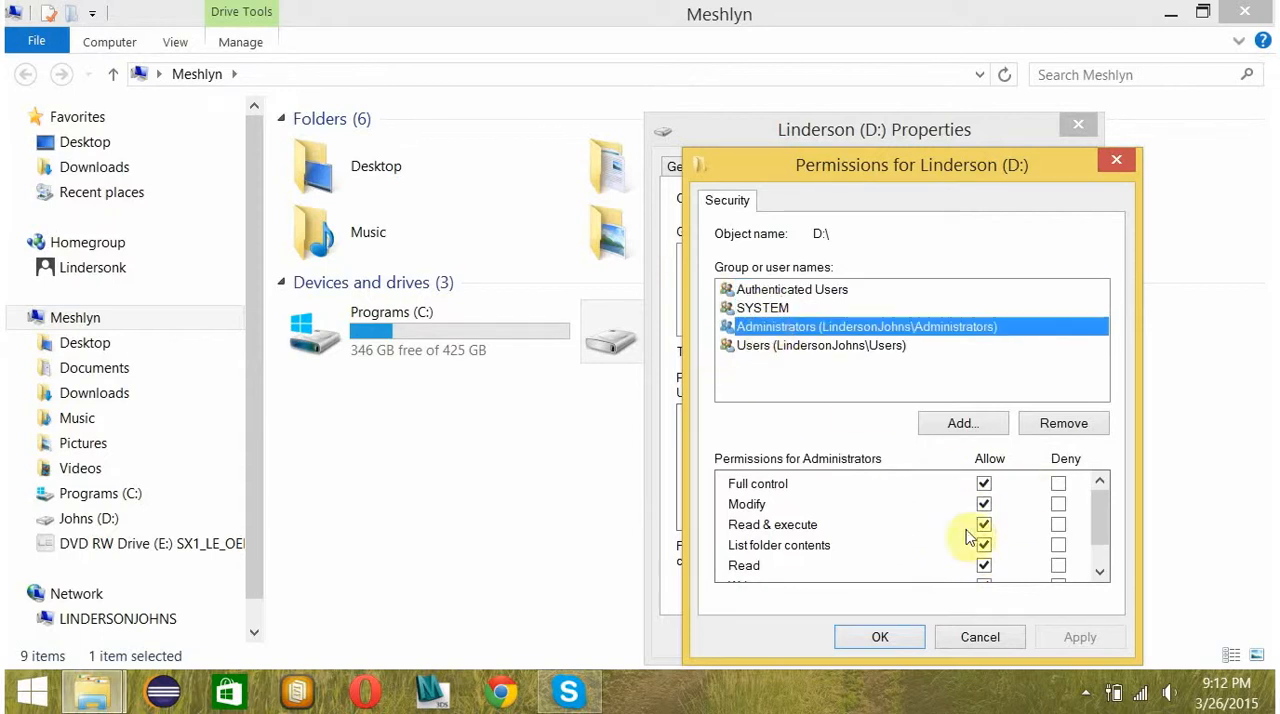
click(768, 345)
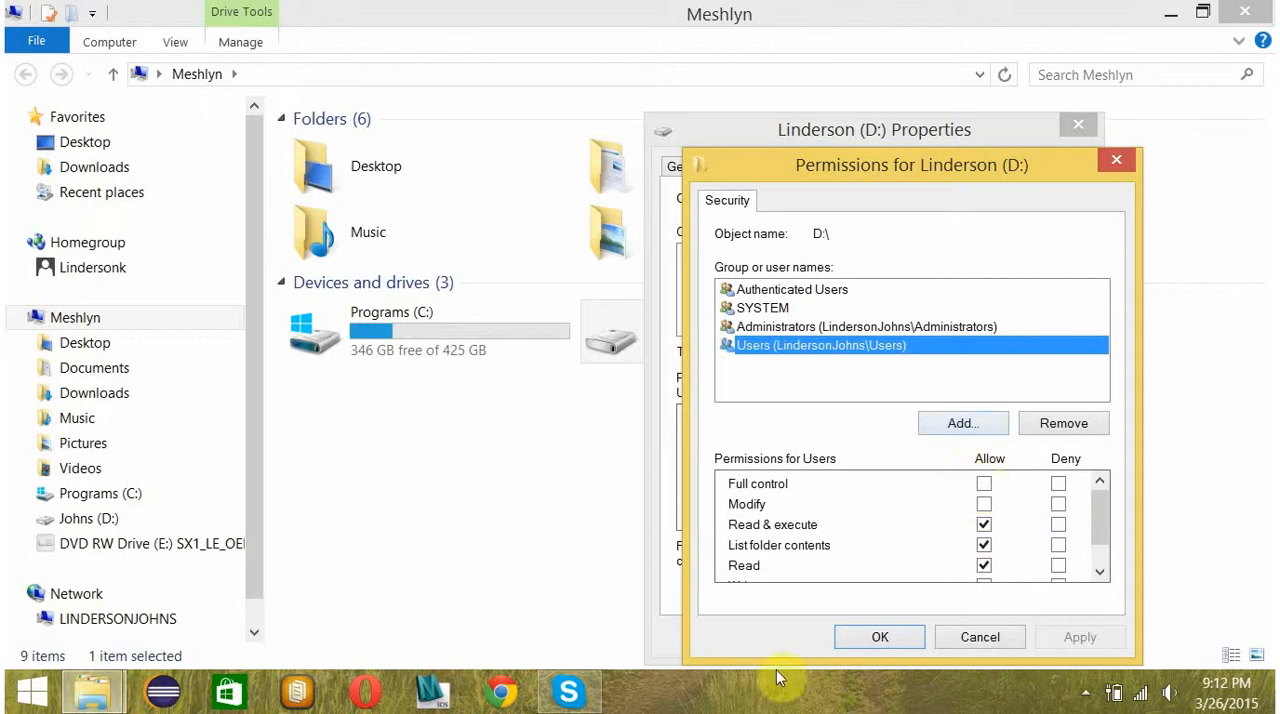
click(1112, 166)
click(1079, 128)
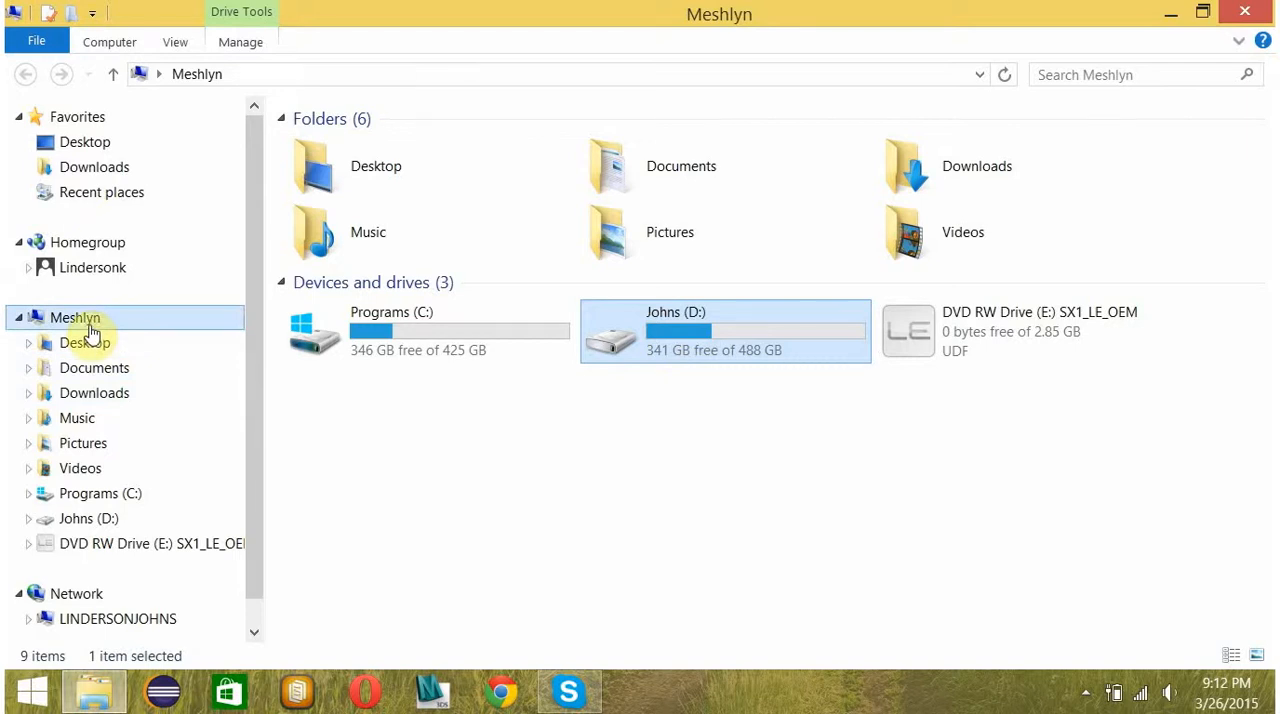
Open Computer Management for This PC from the apps list and show Disk Management, minimizing the removable disk's window.
click(30, 691)
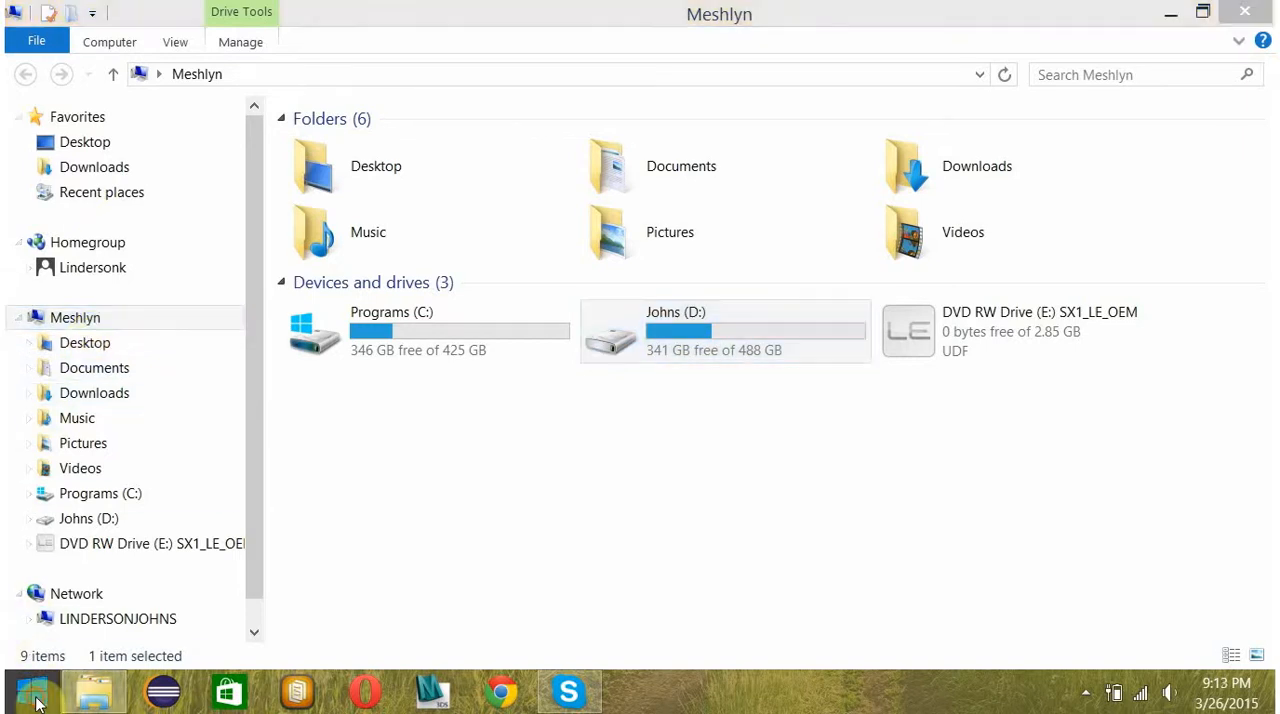
click(129, 665)
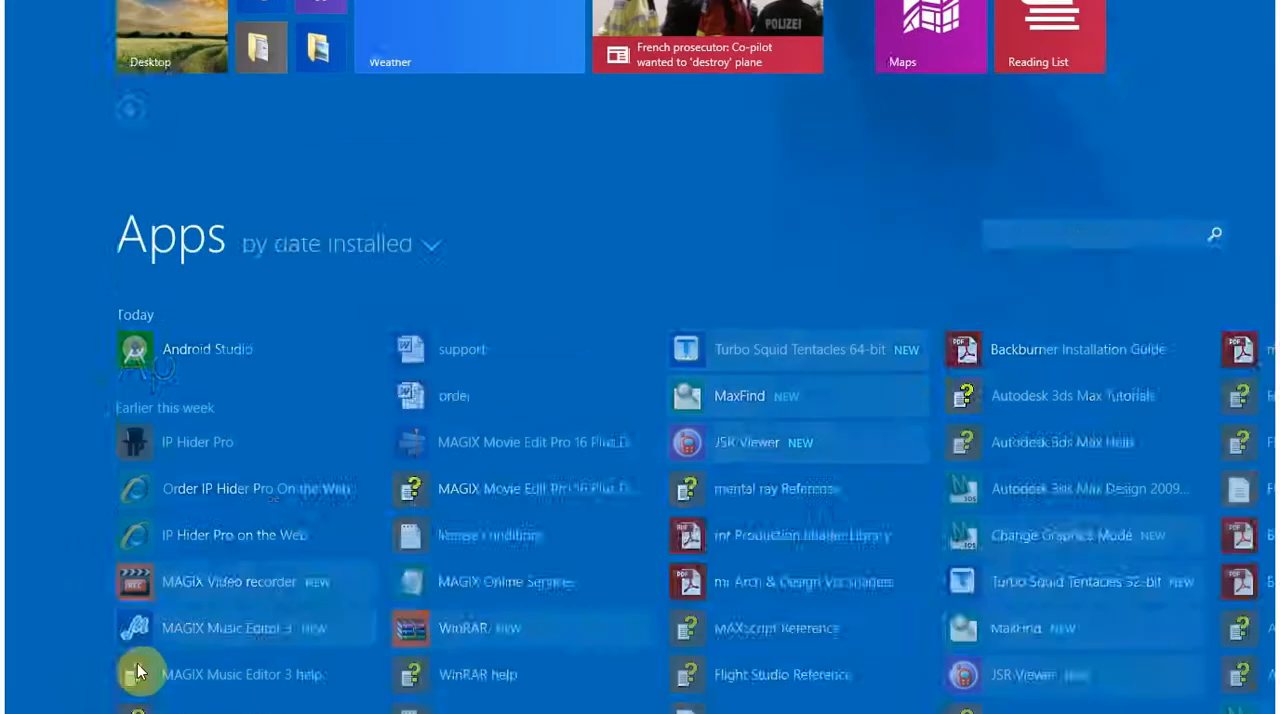
mouse_move(186, 700)
mouse_down()
mouse_move(1129, 657)
mouse_move(1128, 705)
mouse_move(1143, 686)
mouse_up()
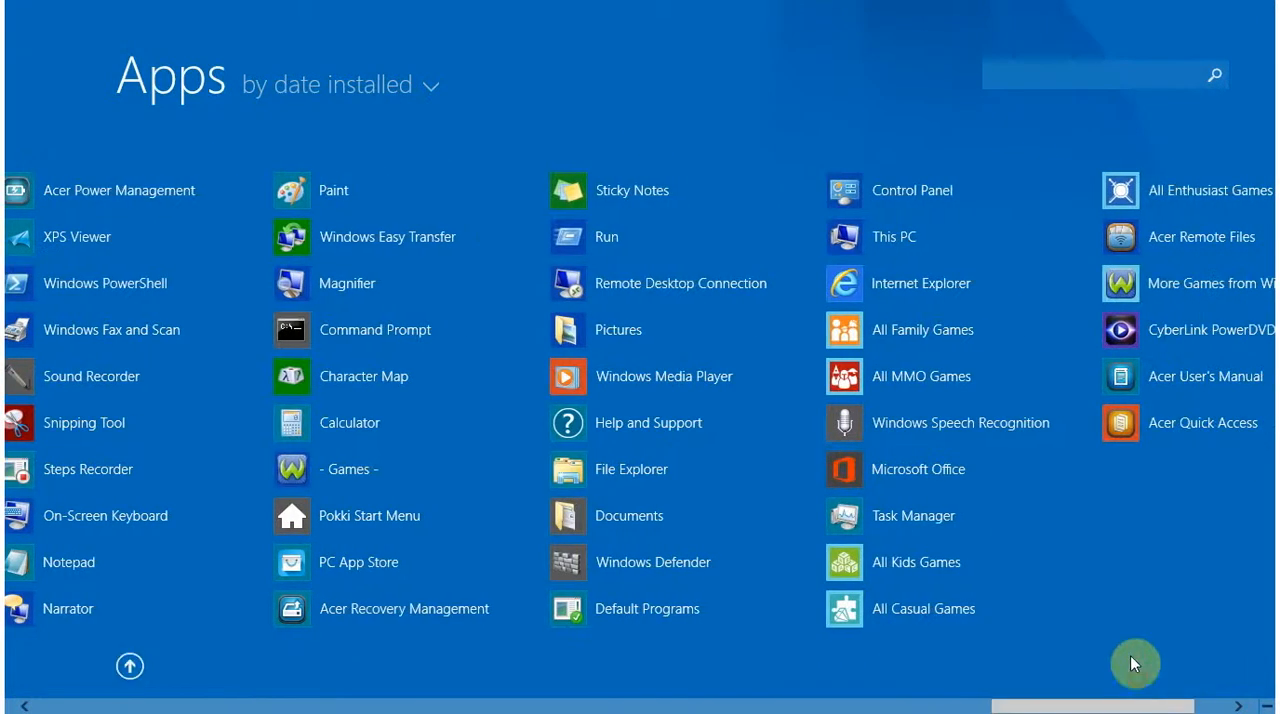
right_click(876, 250)
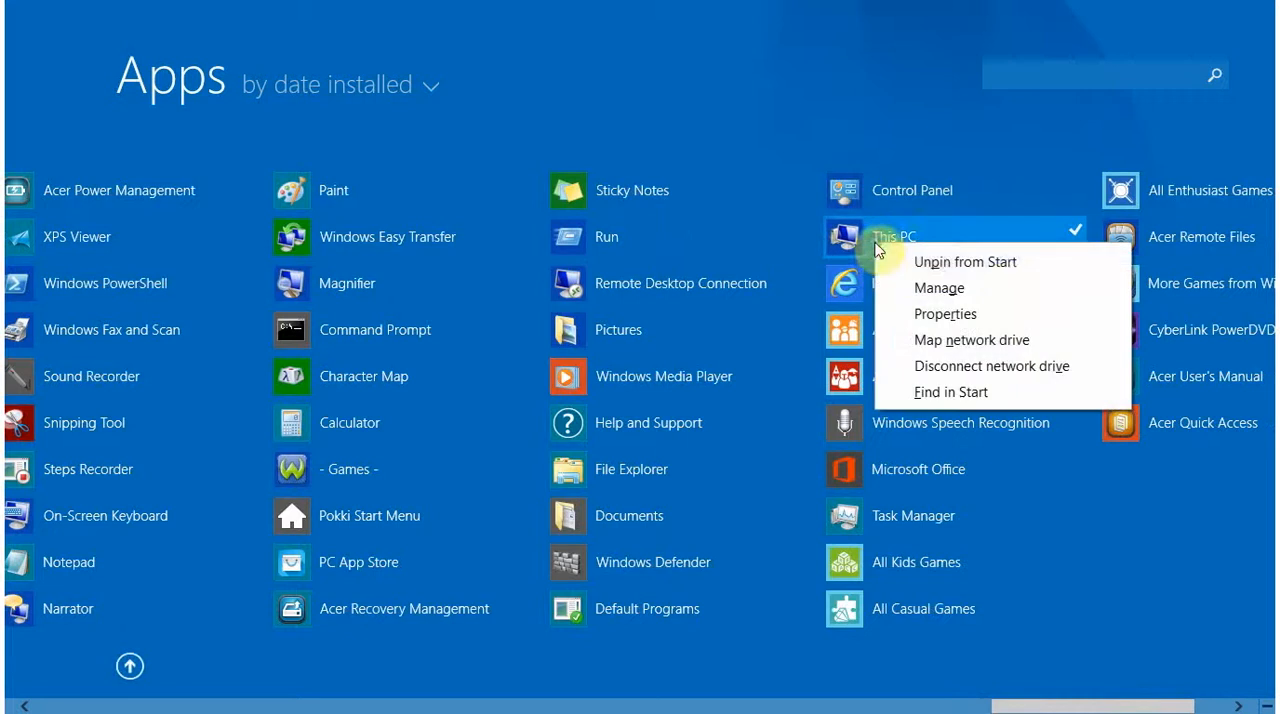
click(987, 300)
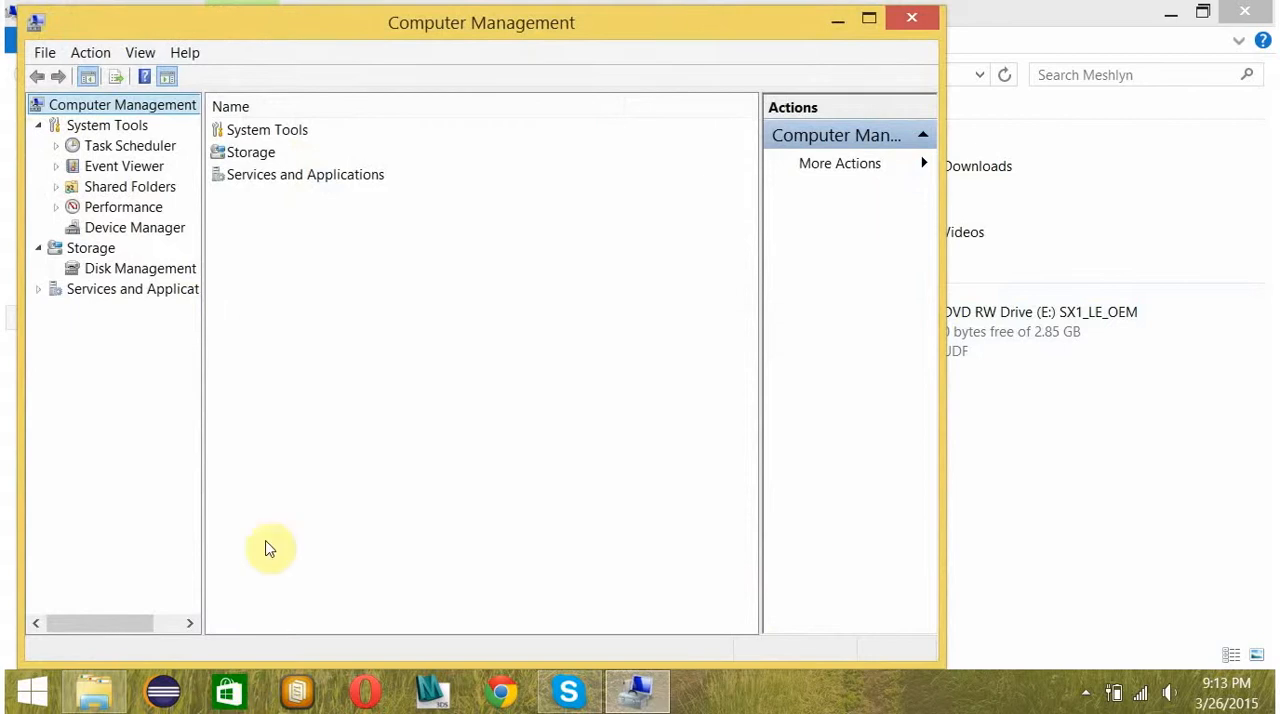
click(125, 278)
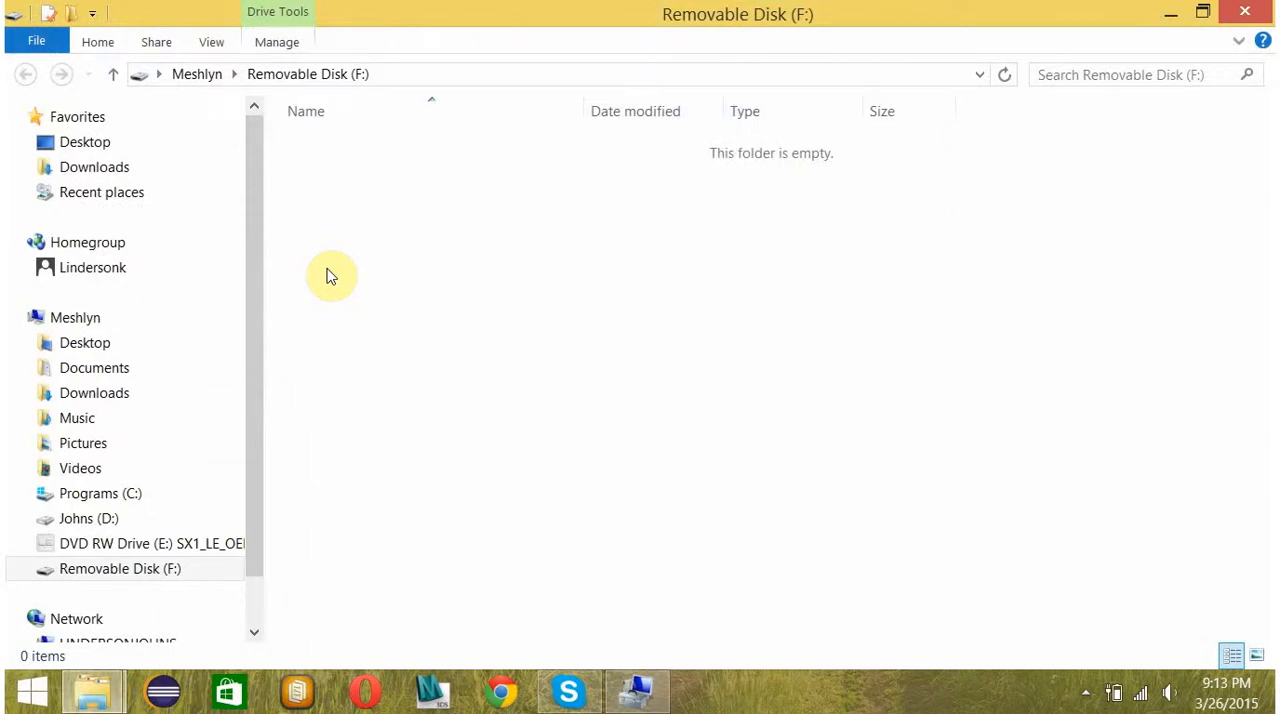
click(1177, 16)
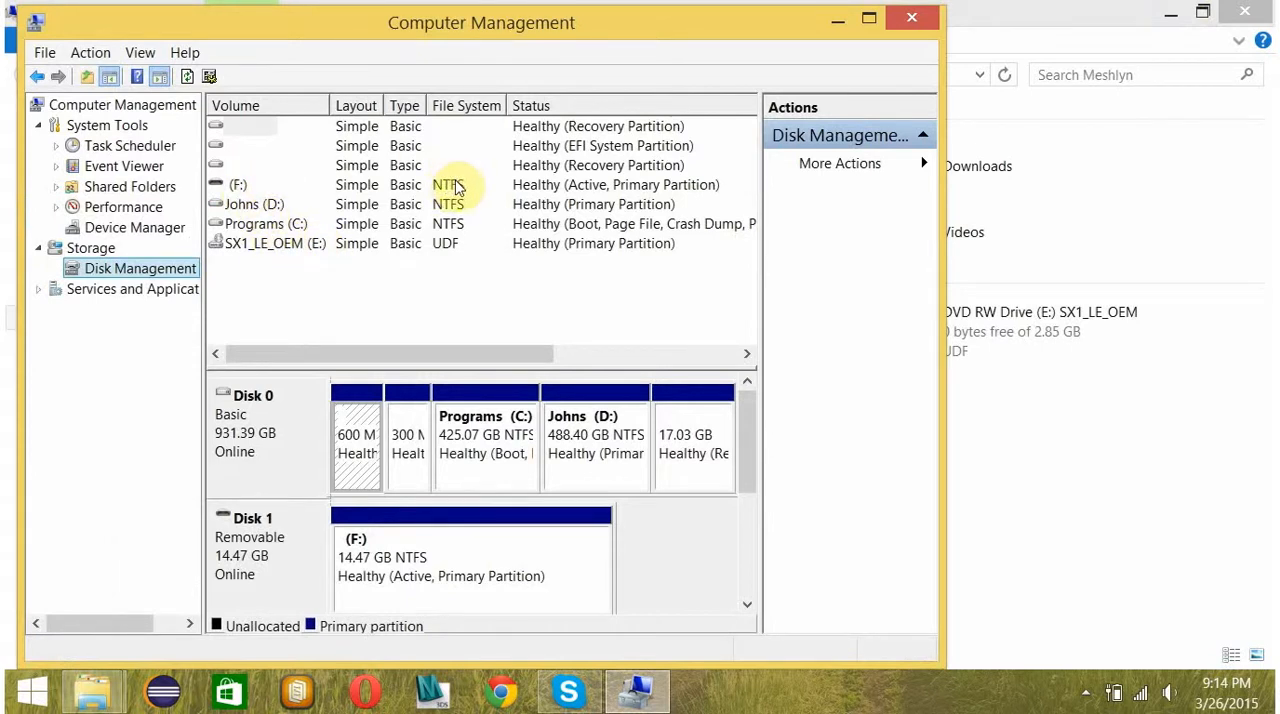
Examine the drive letters available for drive D: in its Change Drive Letter and Paths settings, leaving its letter as it is.
right_click(299, 228)
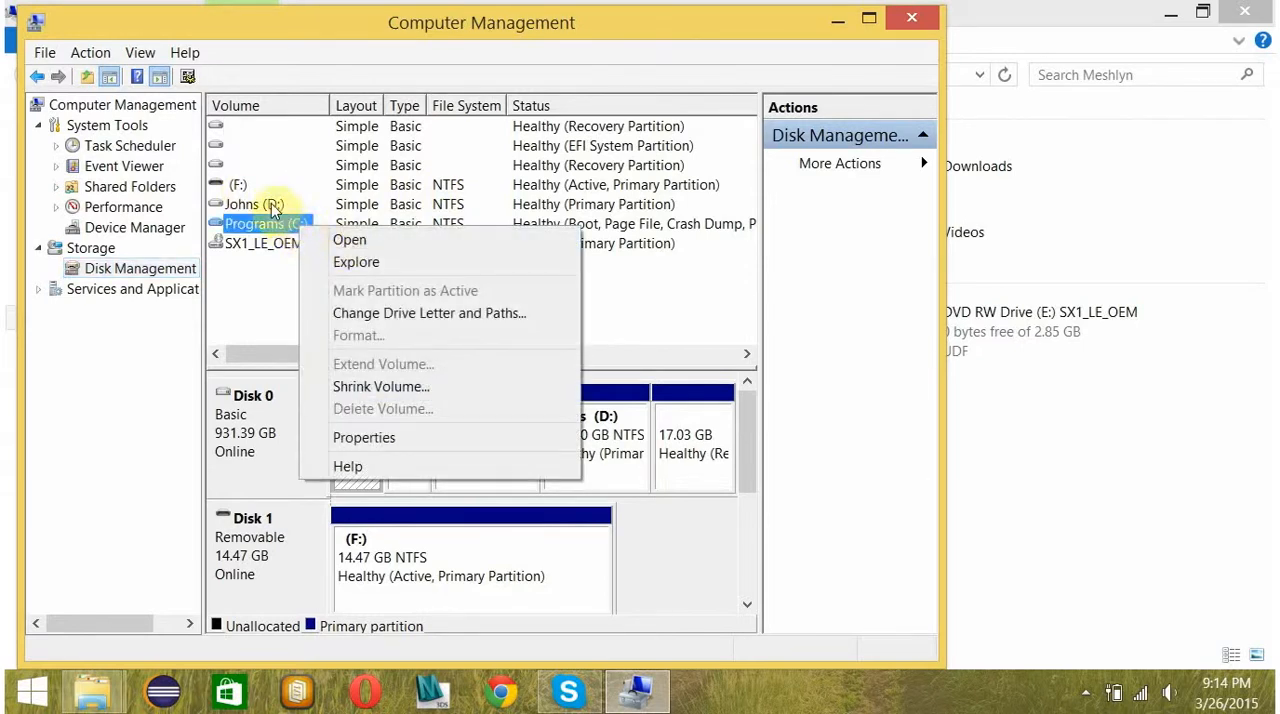
click(270, 204)
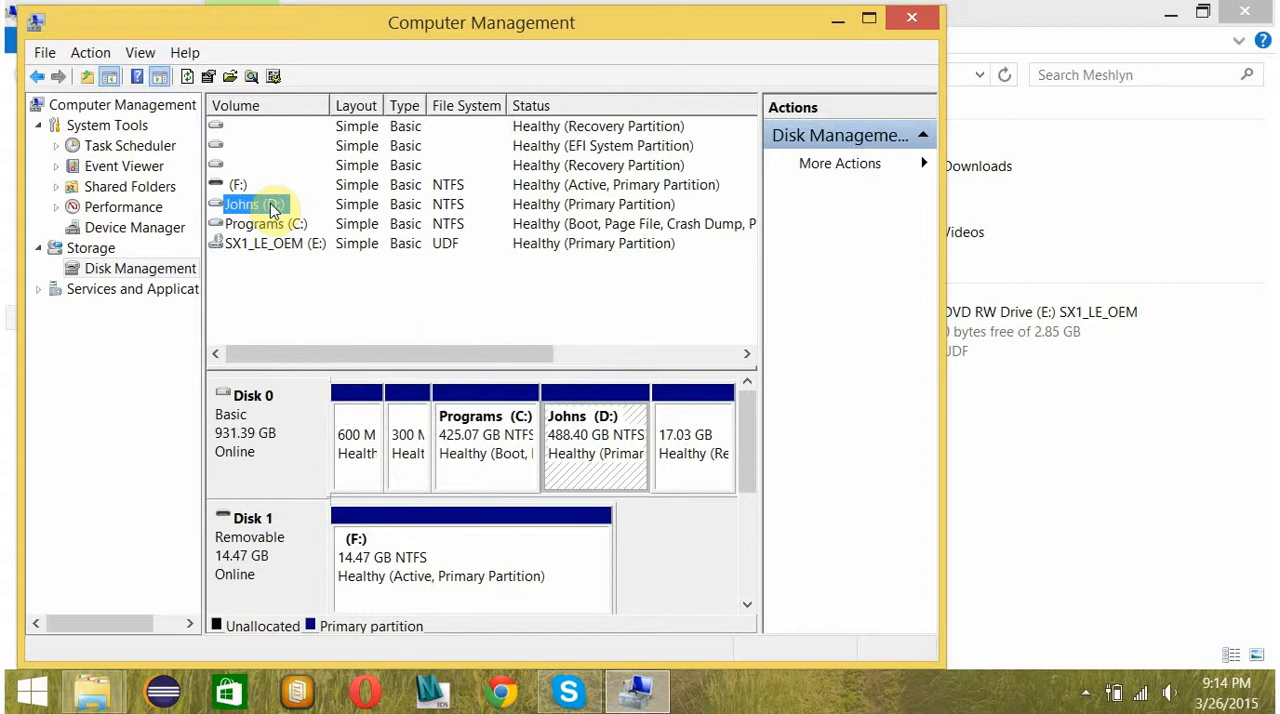
right_click(270, 204)
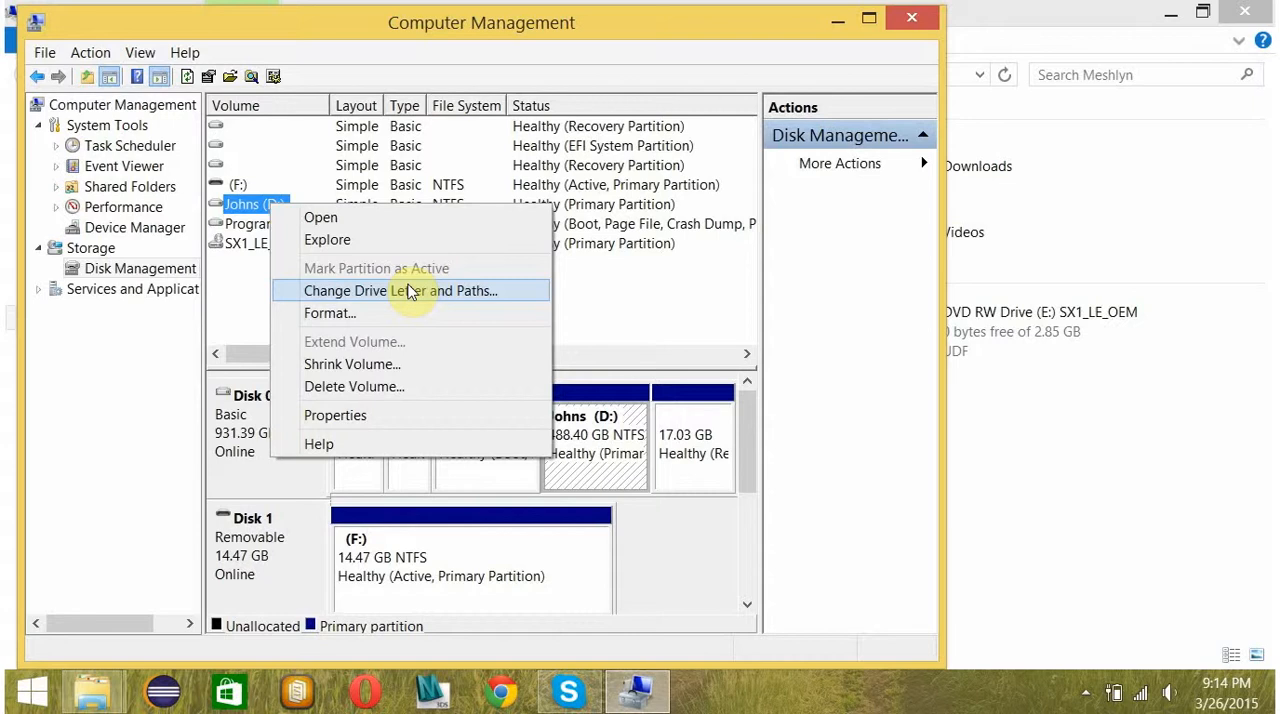
click(410, 291)
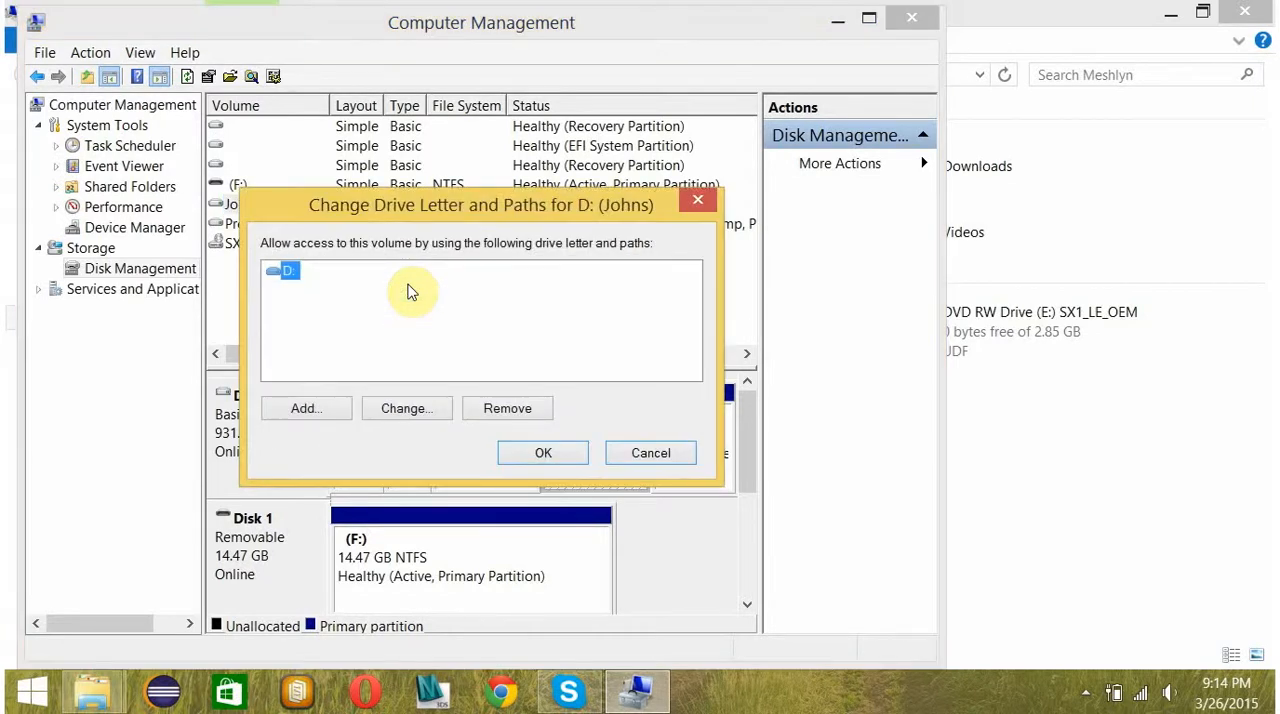
click(417, 411)
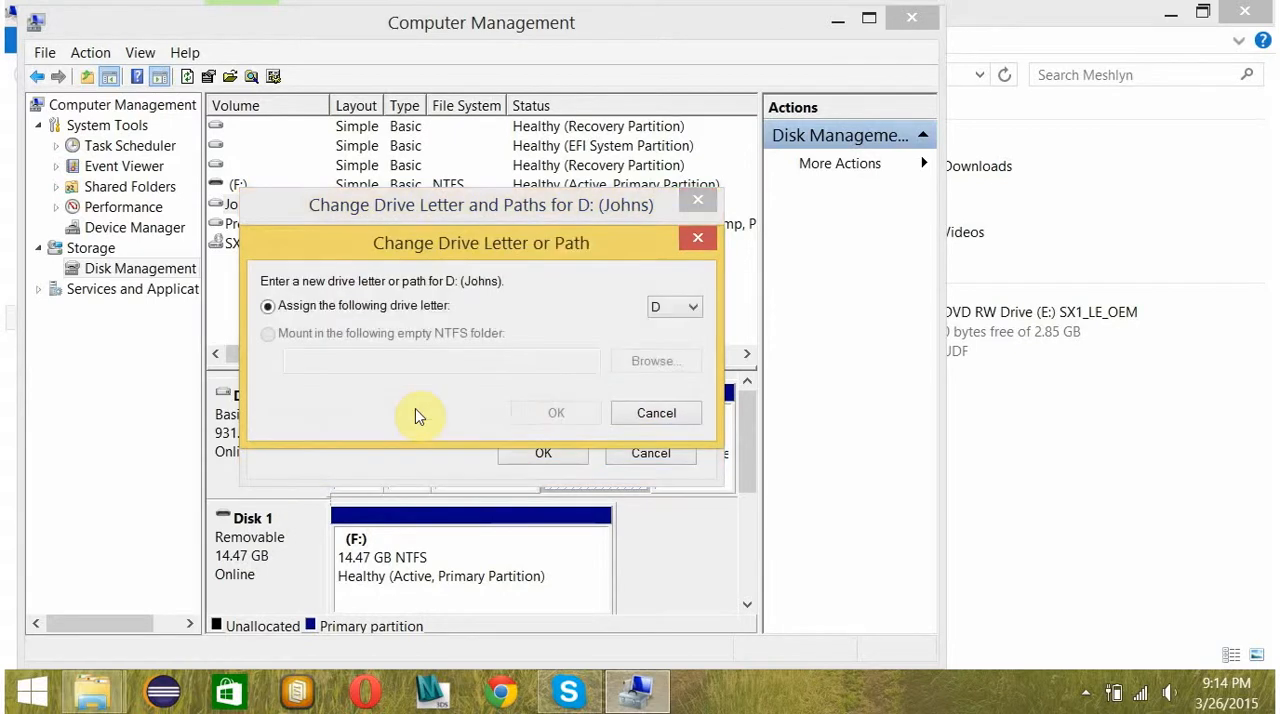
click(698, 307)
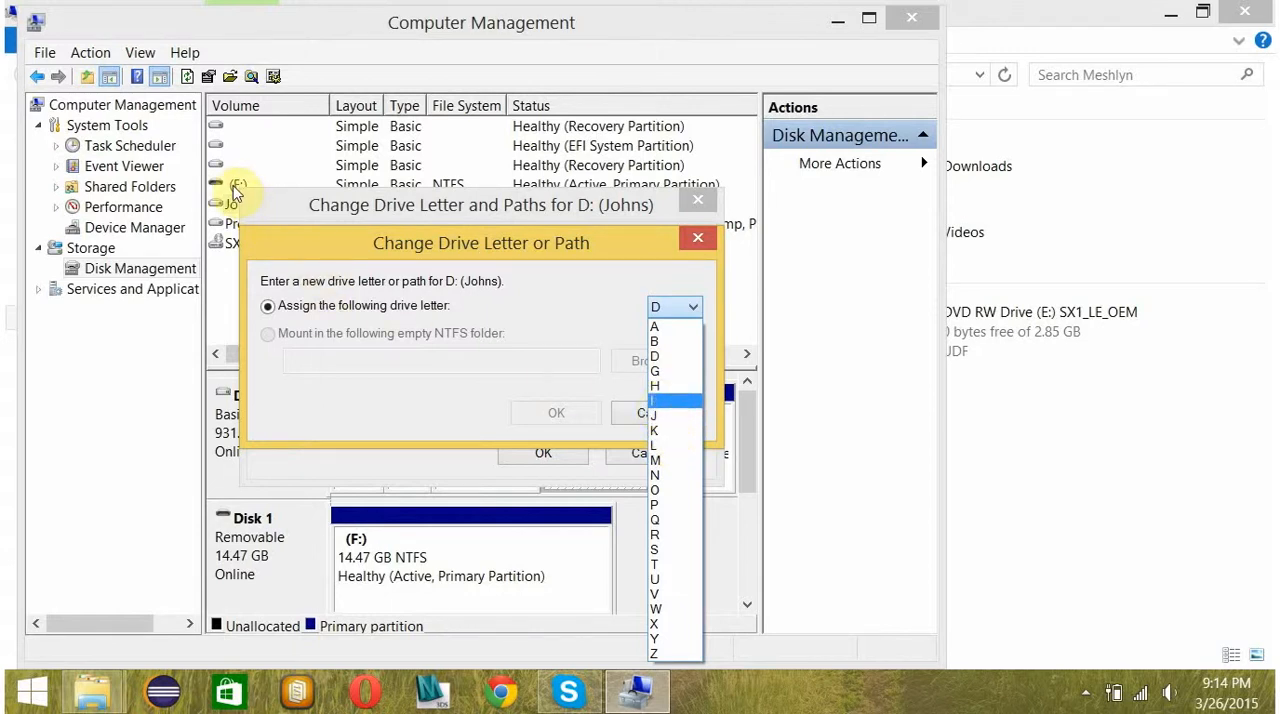
key(Up)
key(Up)
key(Up)
key(Up)
key(Up)
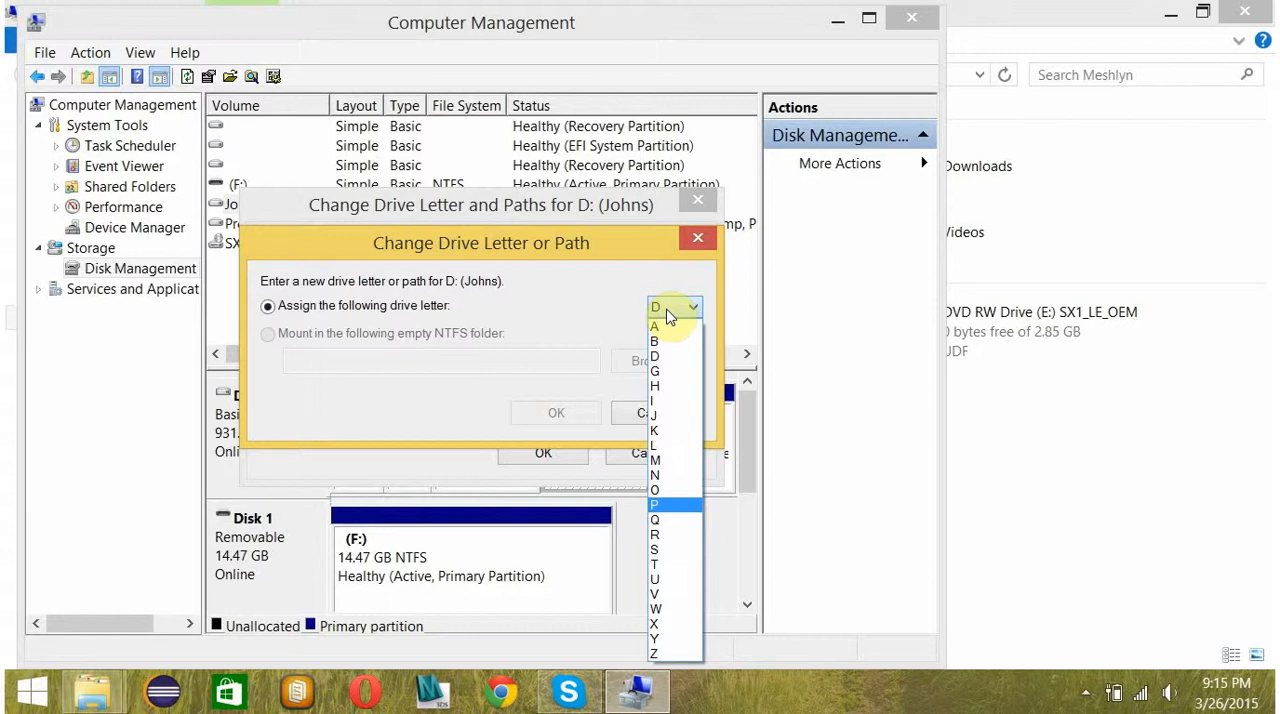
click(699, 239)
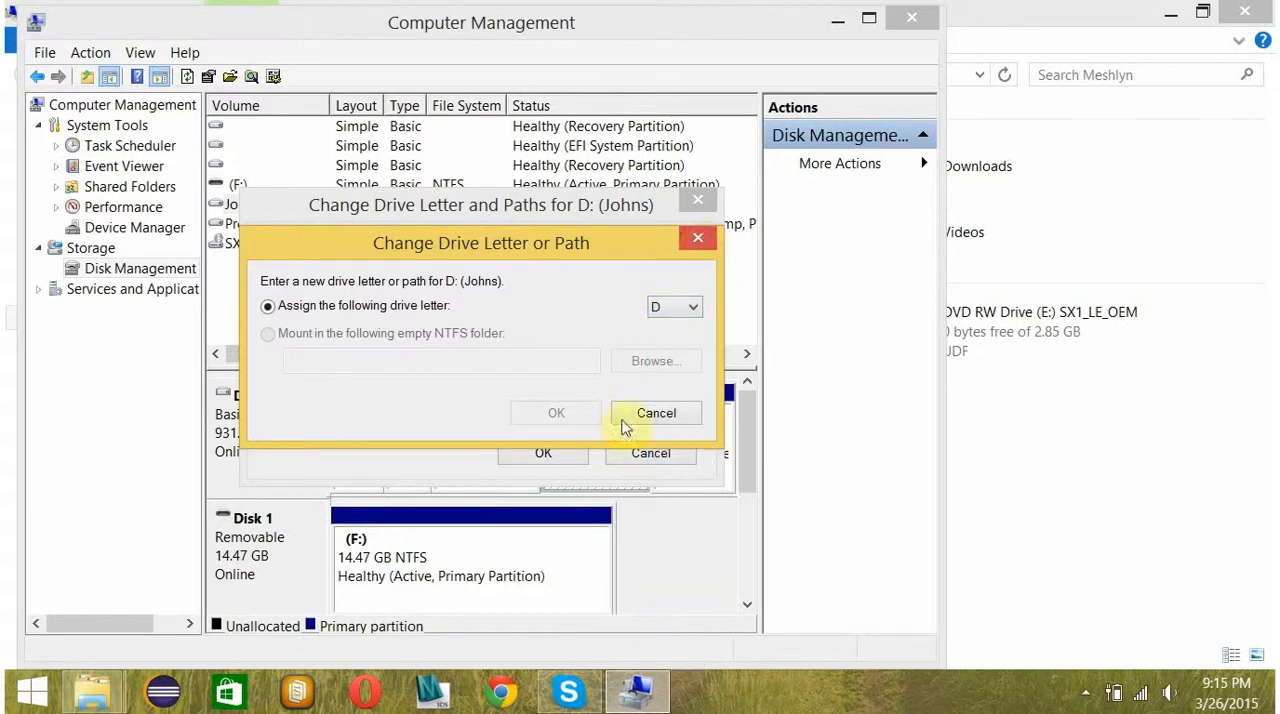
click(655, 414)
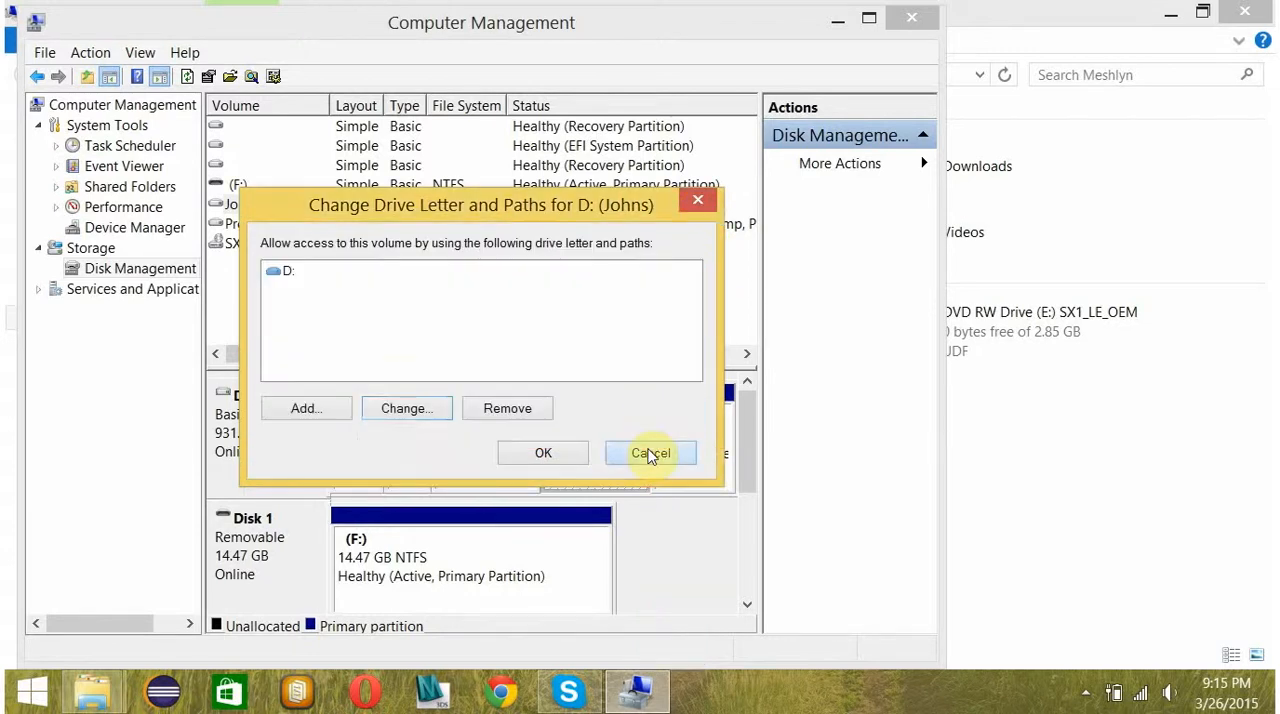
click(651, 453)
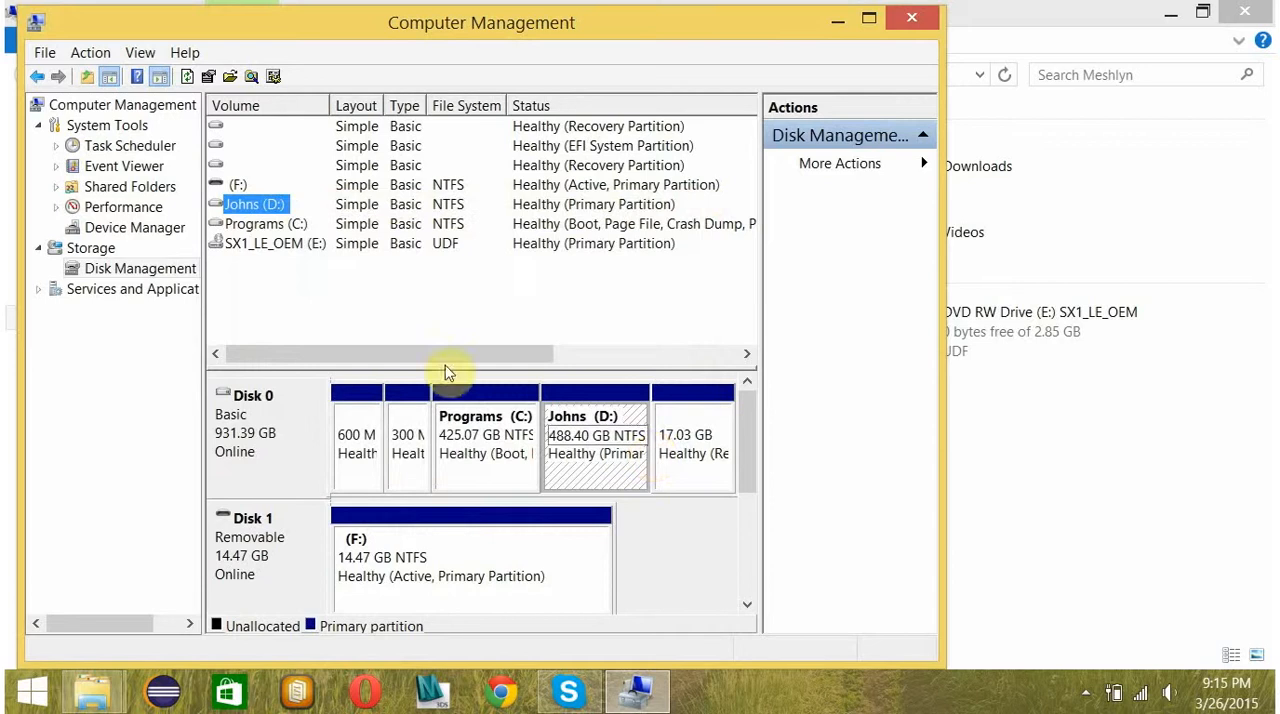
Change the drive letter of removable disk F: to G, accept the drive-letter warning and close Computer Management.
right_click(238, 188)
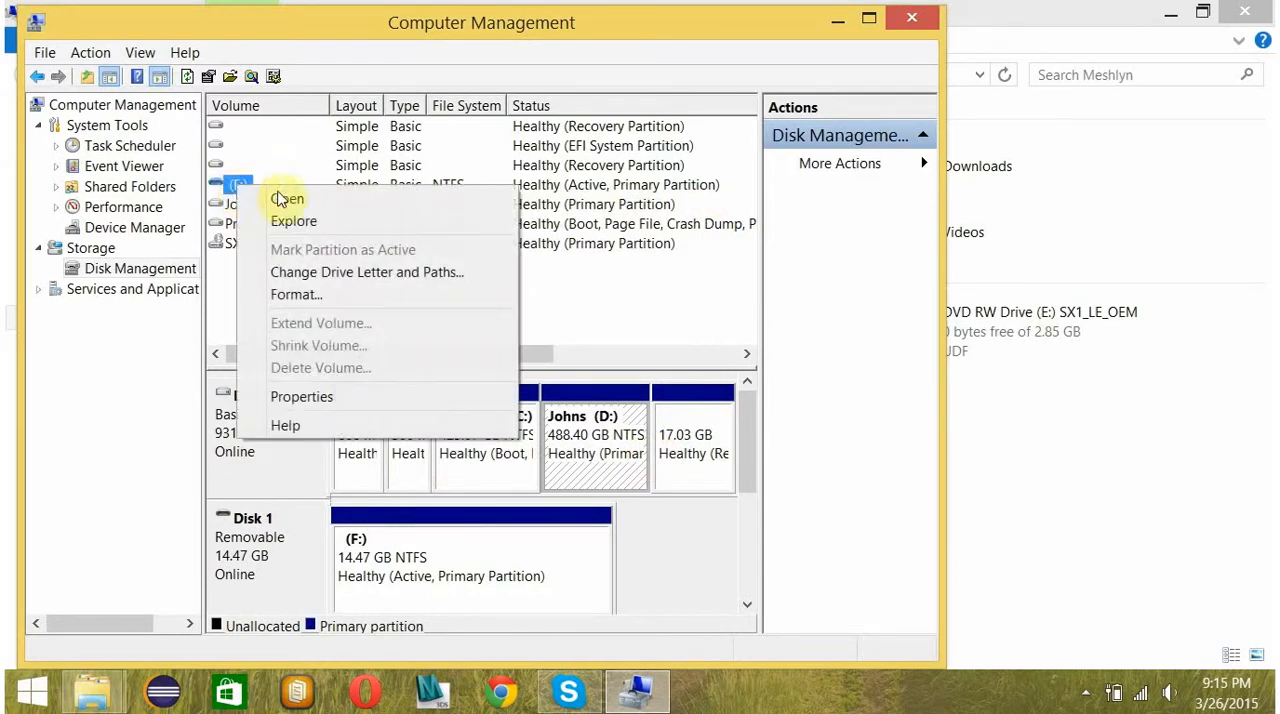
click(346, 272)
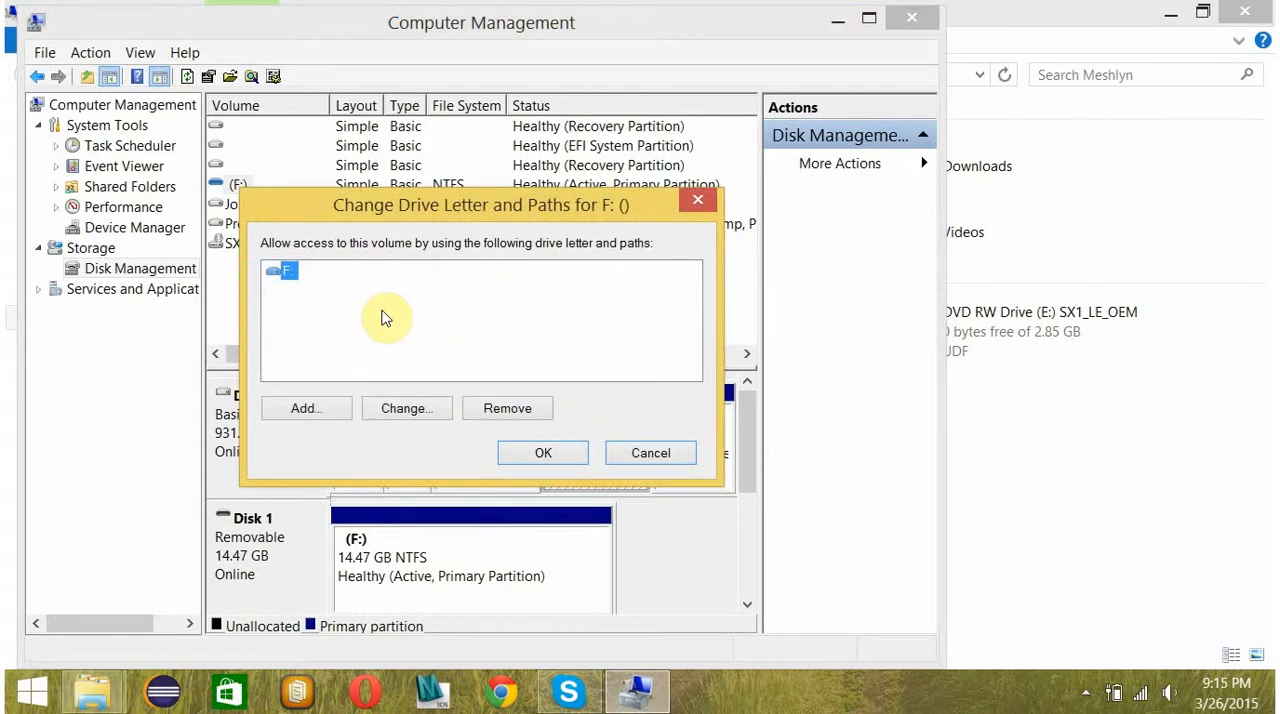
click(424, 414)
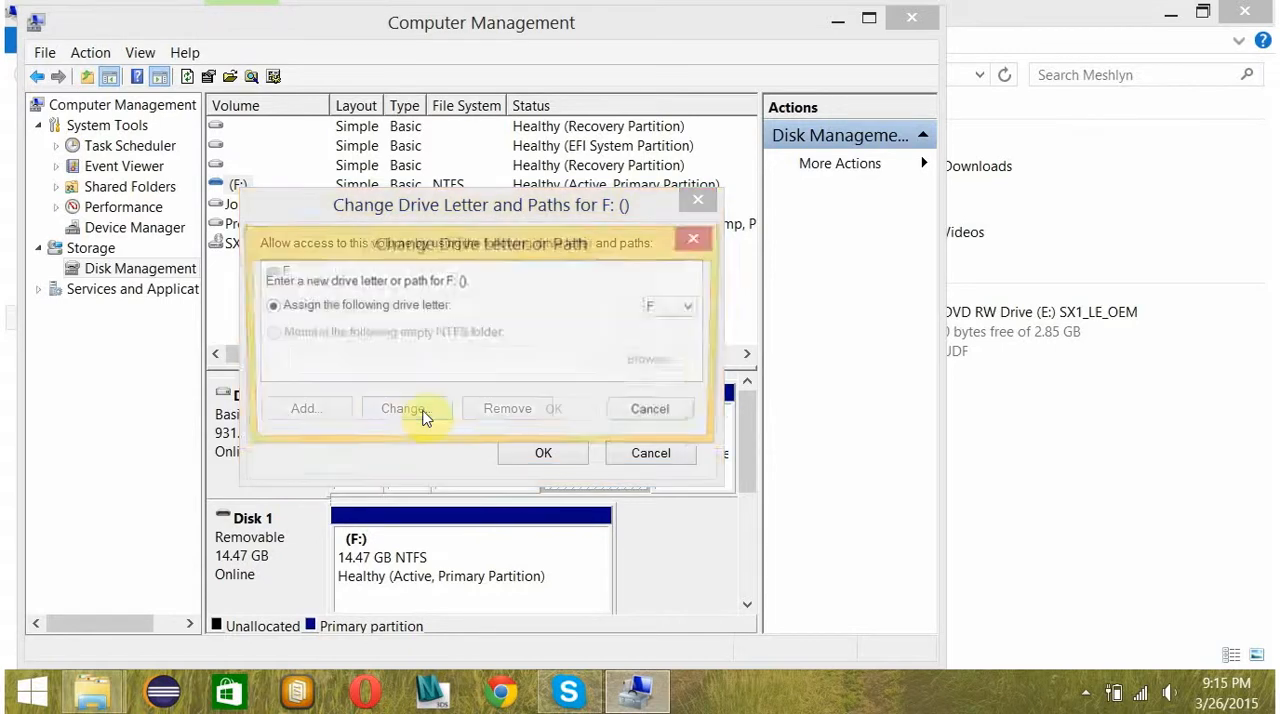
click(678, 312)
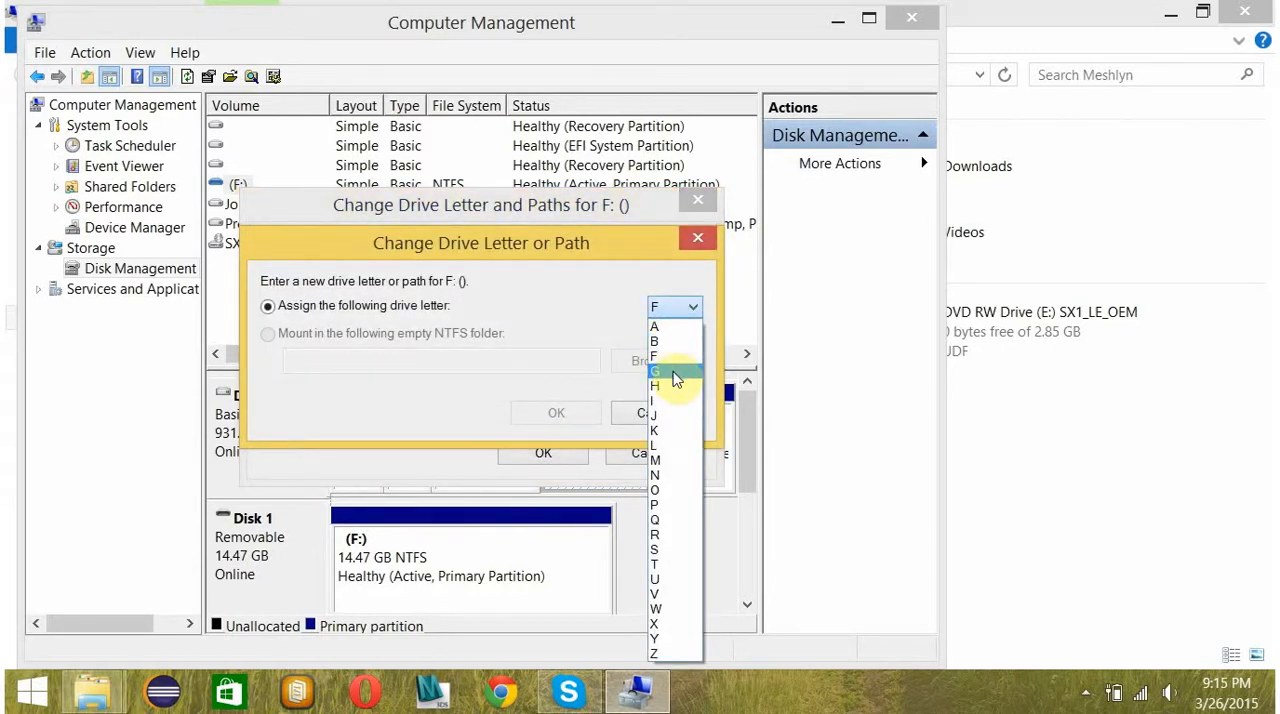
click(673, 378)
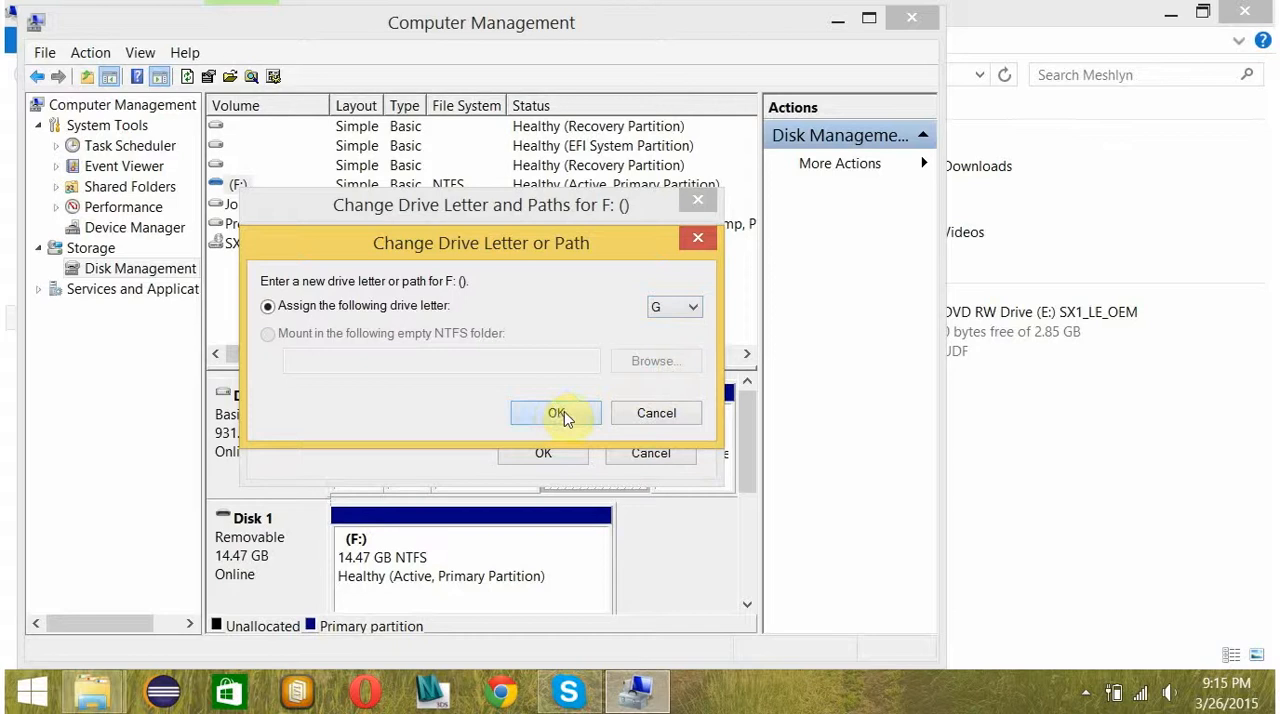
click(560, 414)
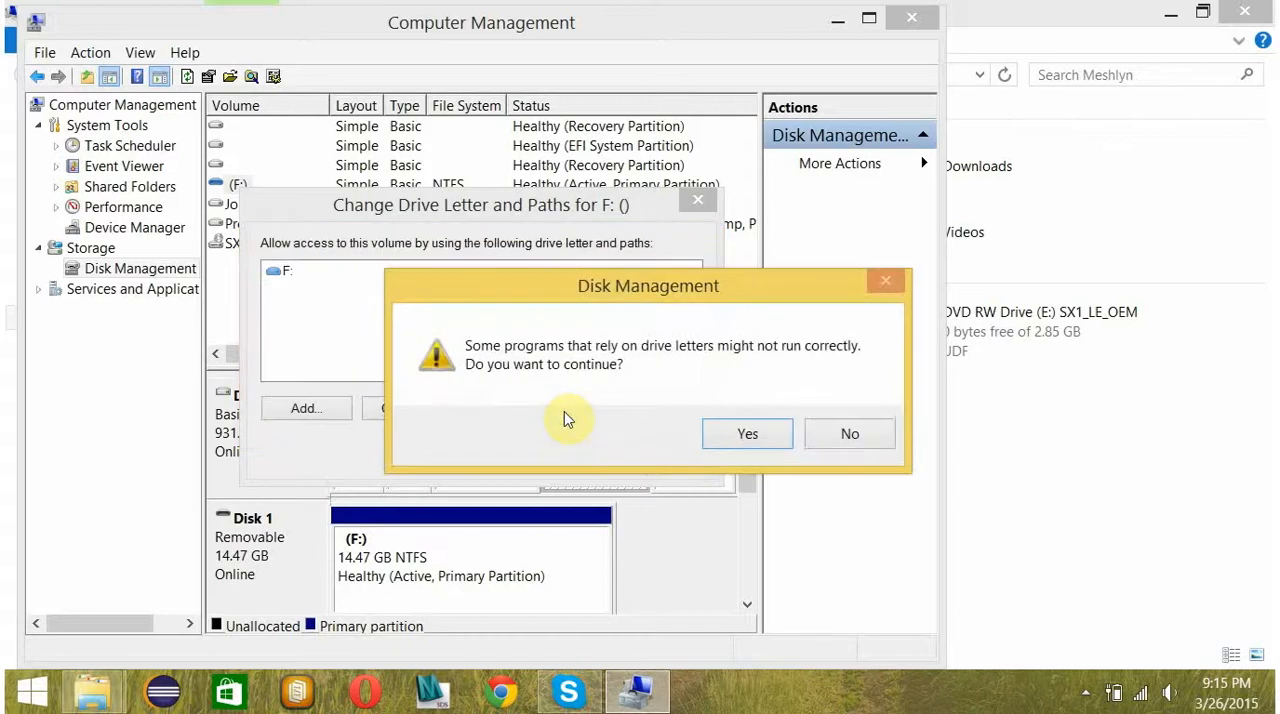
click(744, 440)
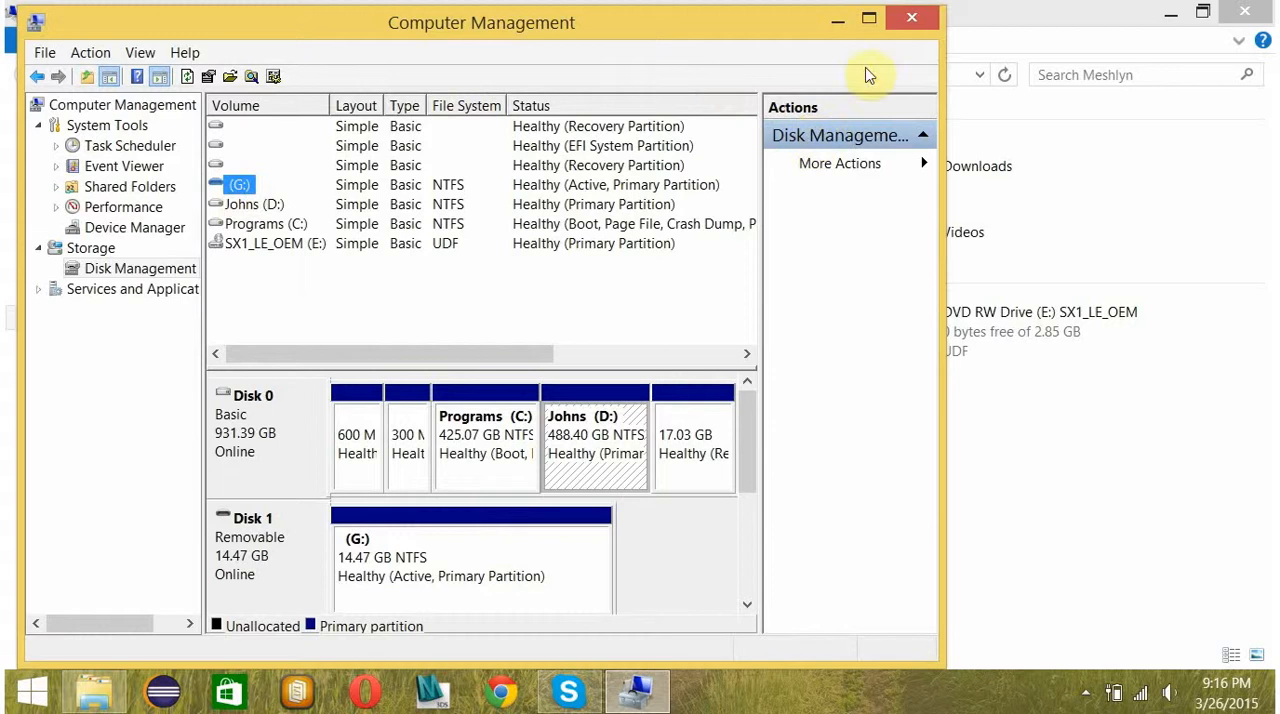
click(906, 24)
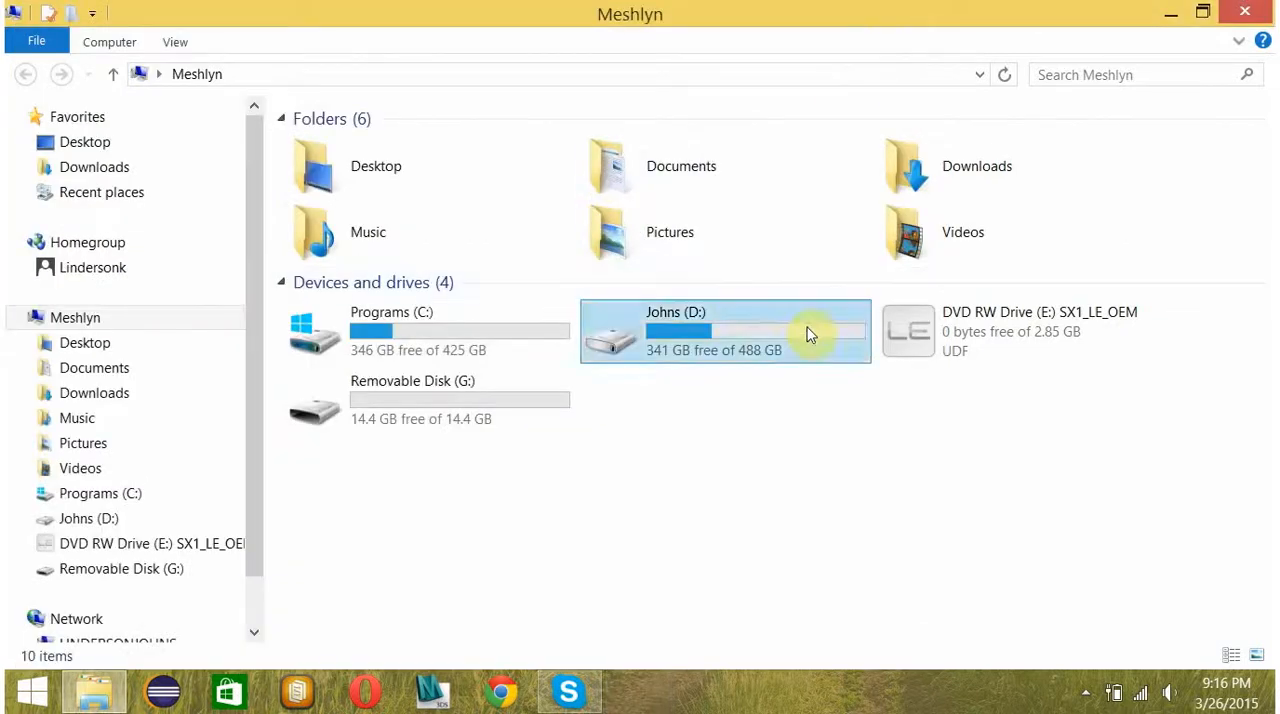
Set the volume label of removable disk G: to the owner's full name in its properties, and close the file window.
right_click(458, 396)
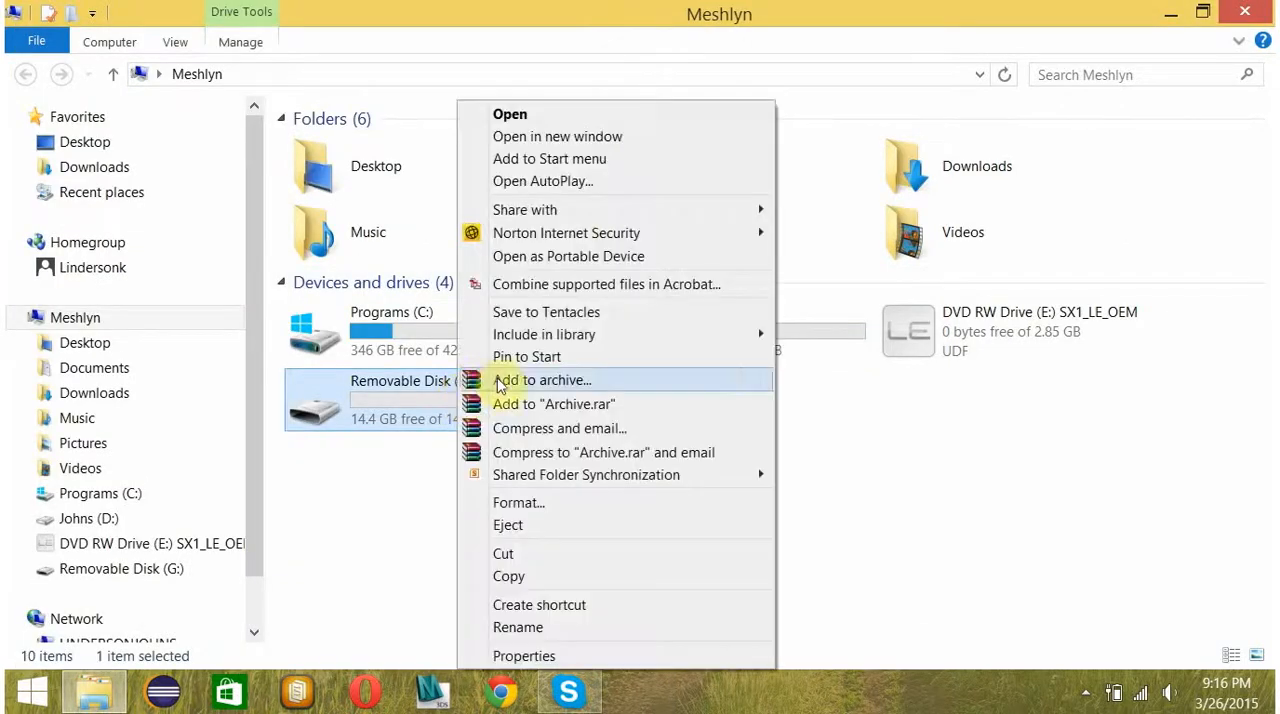
click(521, 656)
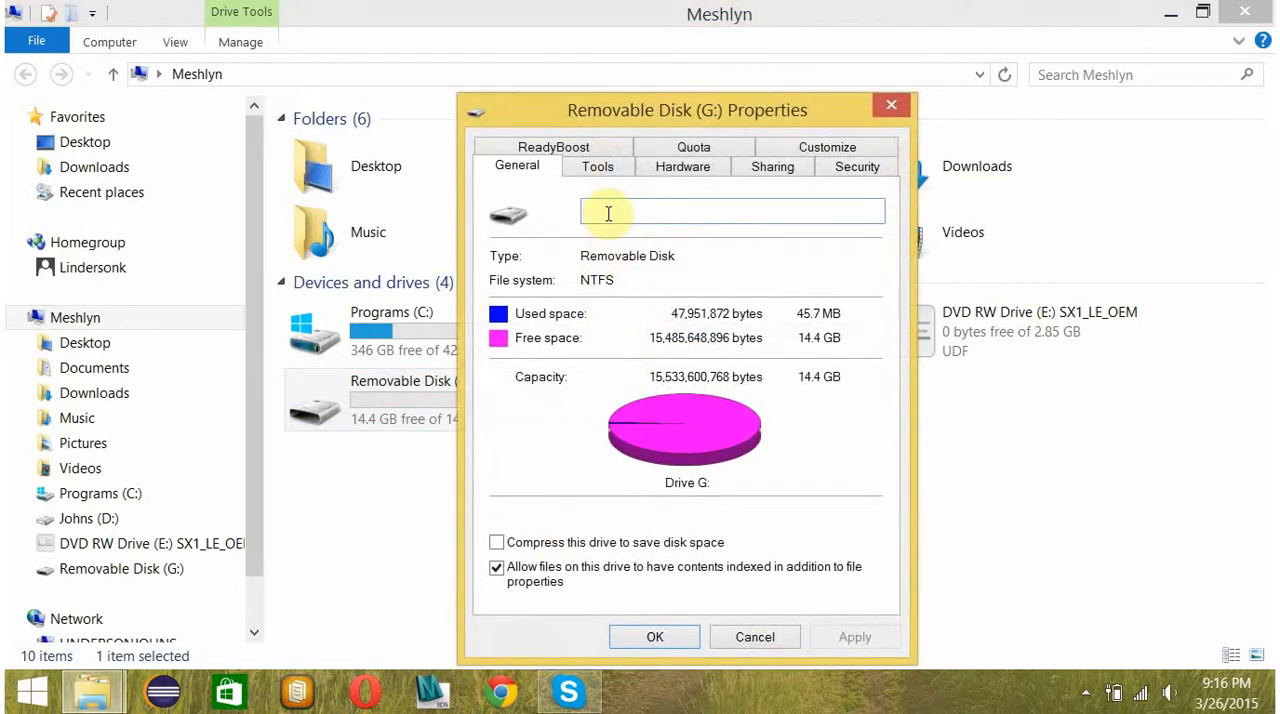
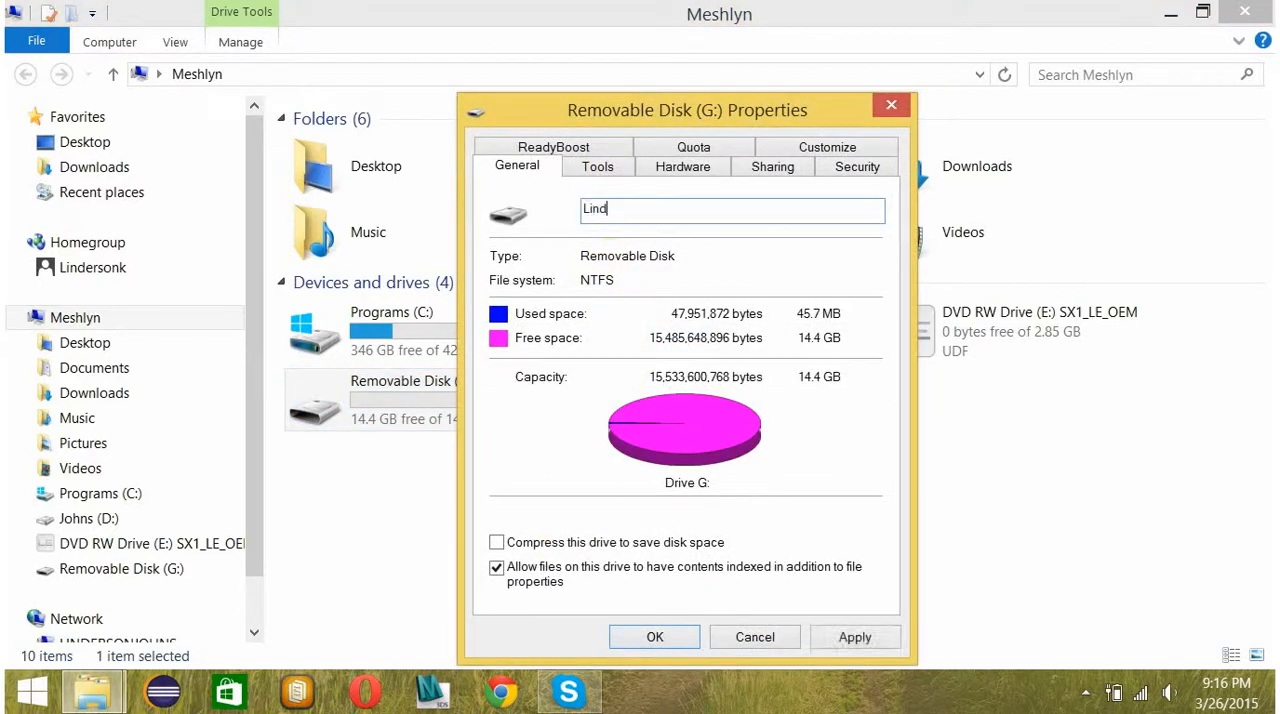
key(Return)
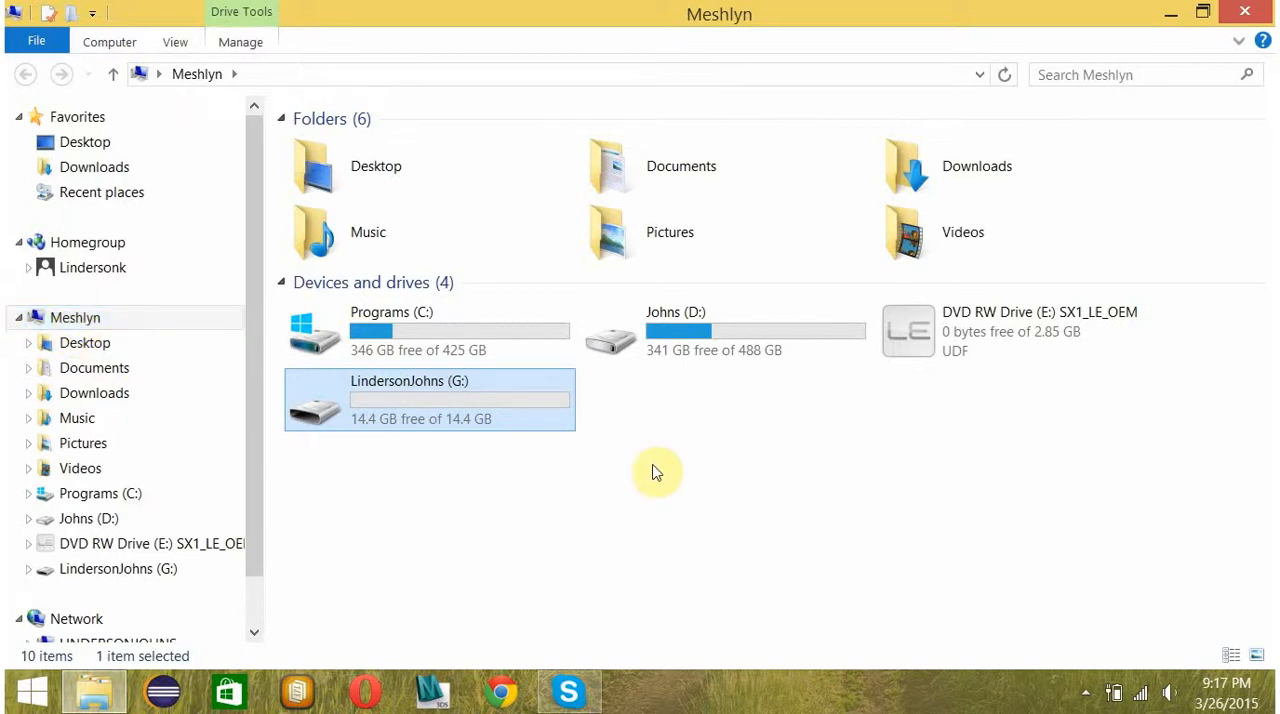
click(1252, 12)
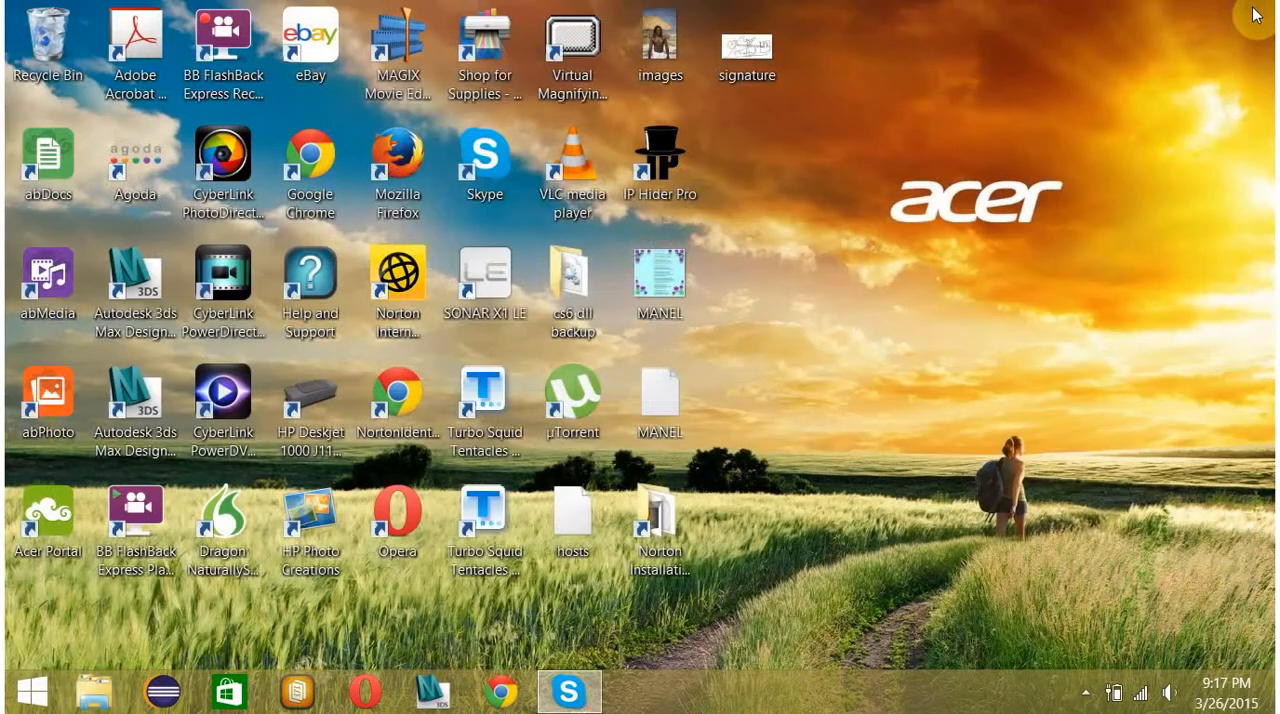
click(1086, 695)
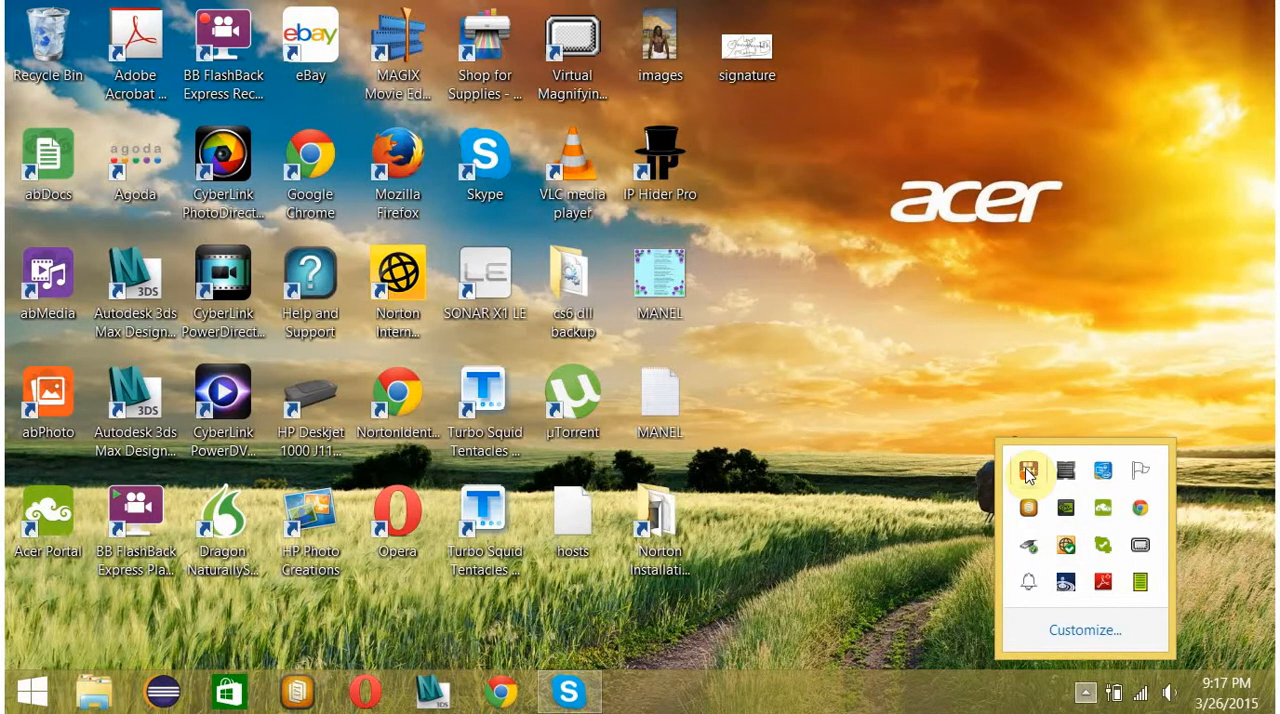
click(1028, 472)
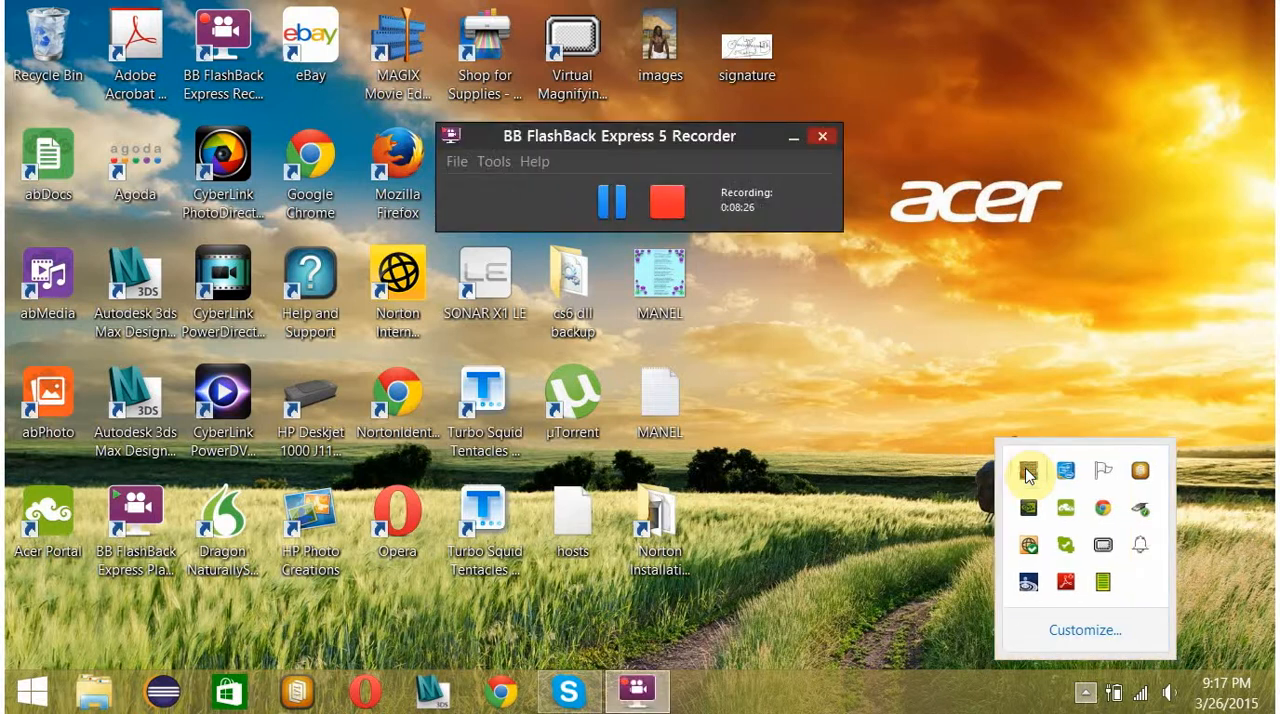